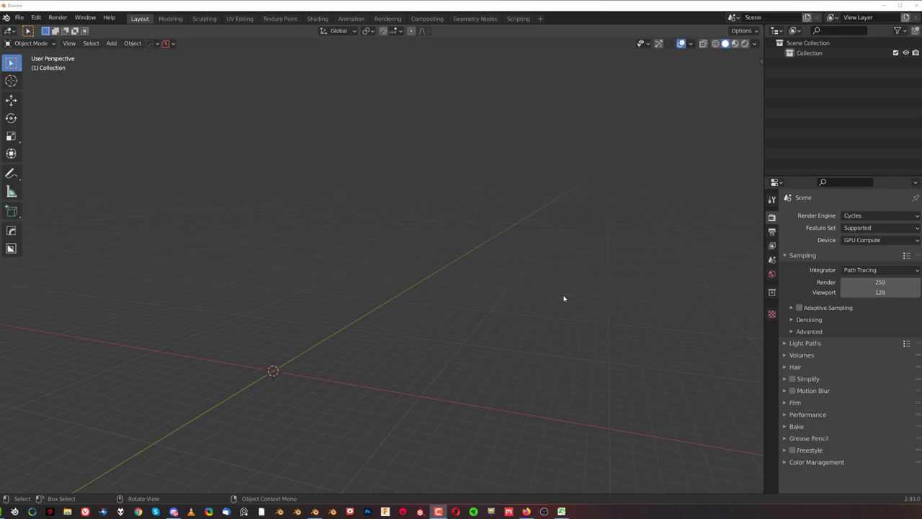
Show the Curve Array Pro settings beside the viewport and add a cube mesh at the world origin
mouse_move(496, 242)
middle_mouse_down()
mouse_move(469, 268)
mouse_move(484, 257)
mouse_move(480, 268)
mouse_move(505, 238)
middle_mouse_up()
key("n")
middle_click_drag(441, 274, 453, 260)
key("shift+a")
mouse_move(453, 262)
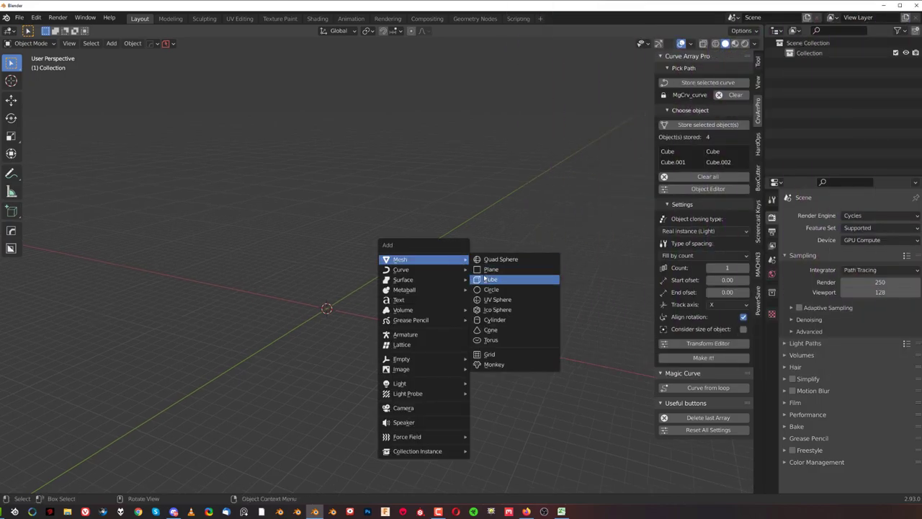
left_click(490, 280)
scroll(469, 277, "down", 2)
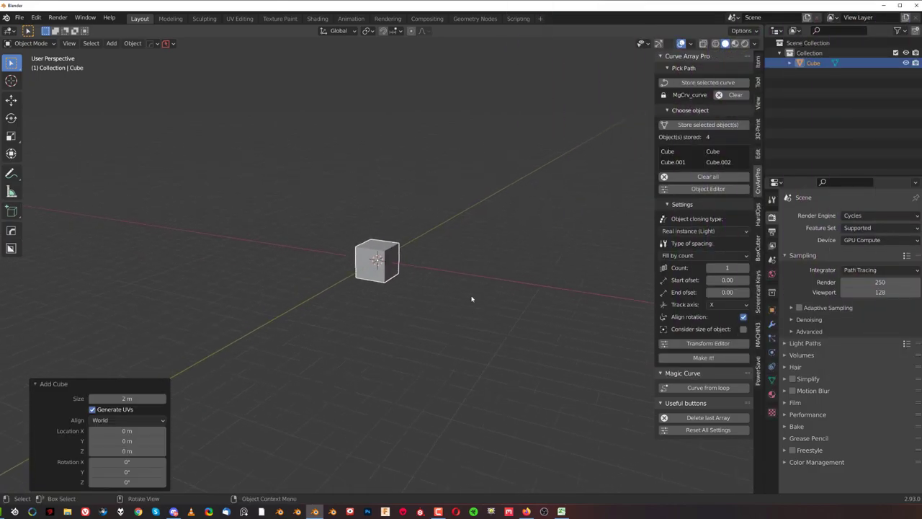
scroll(463, 271, "down", 1)
Add a Bezier circle around the cube and scale it up by about 12.7
key("shift+a")
mouse_move(465, 274)
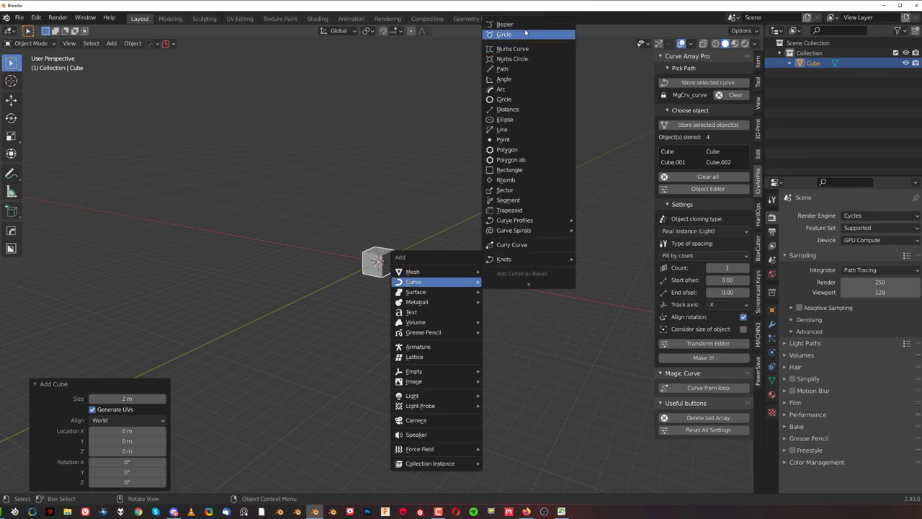
left_click(527, 33)
key("s")
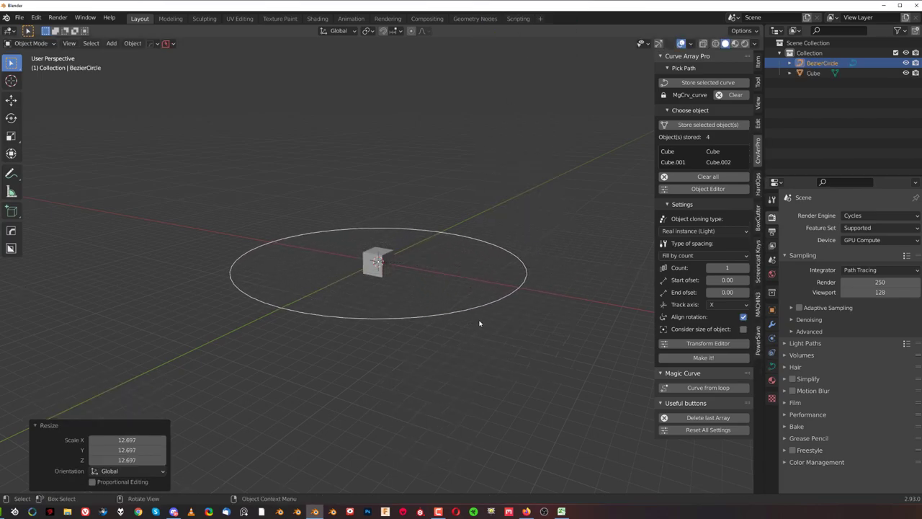
key("Return")
Add a quad sphere at the origin and scale it down to about 0.77 on all axes
key("shift+a")
mouse_move(375, 246)
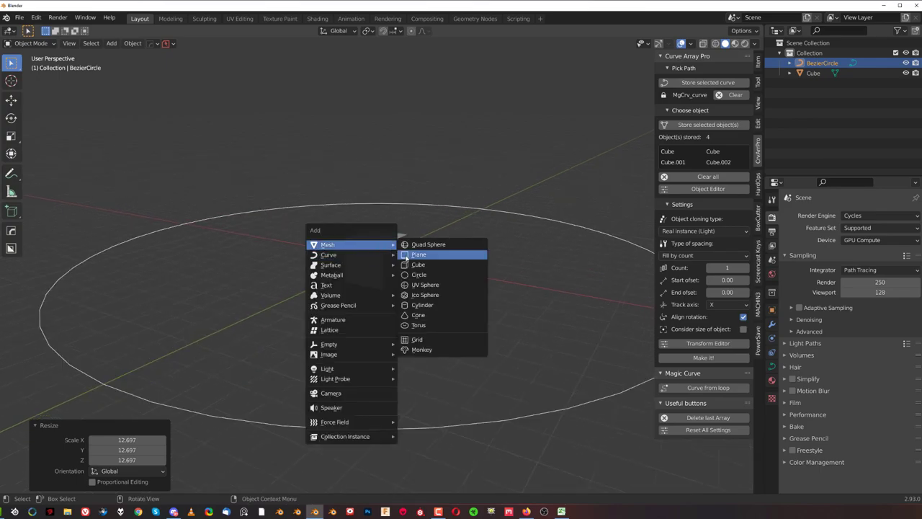
left_click(419, 242)
key("s")
left_click(518, 262)
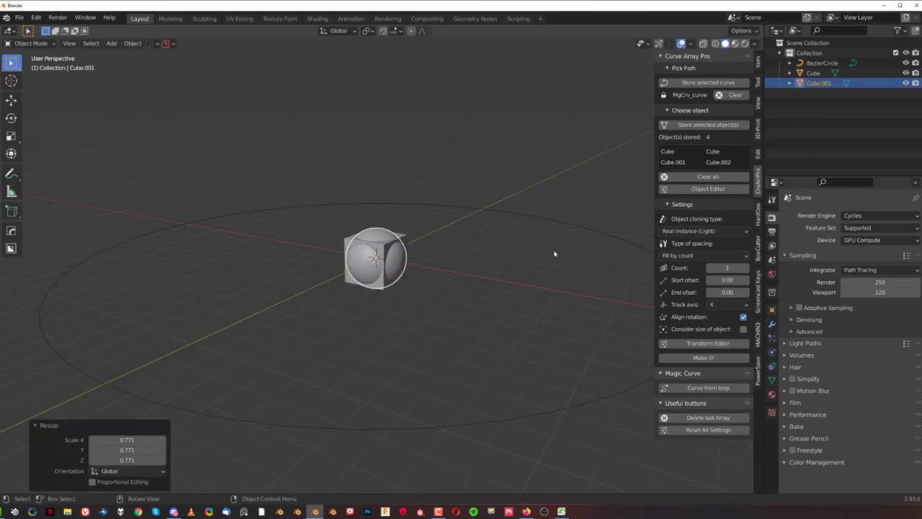
Rename the new quad sphere as sph
double_click(818, 83)
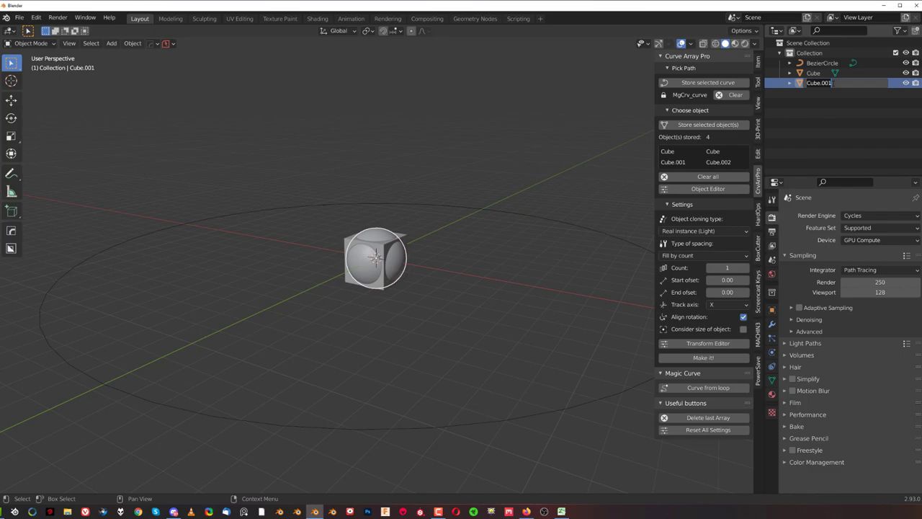
type("sph")
key("Return")
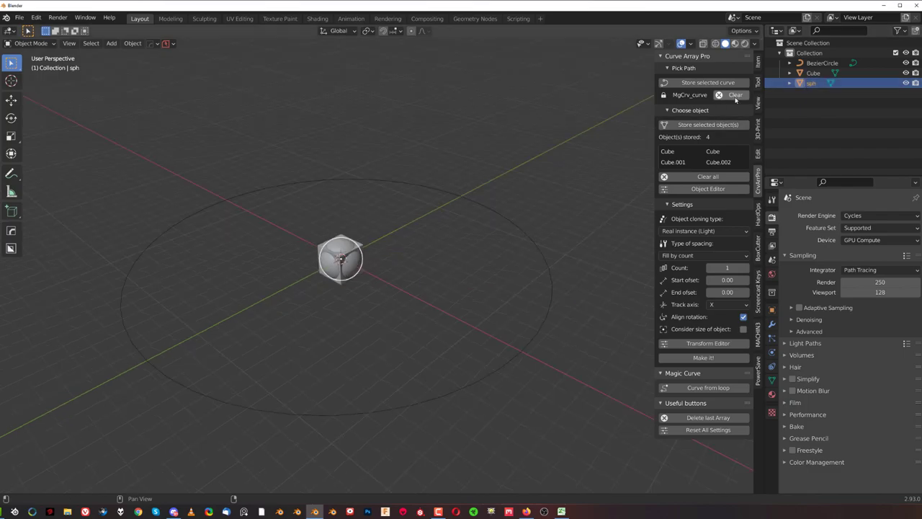
Clear the previously stored path curve and all stored objects from Curve Array Pro
left_click(735, 96)
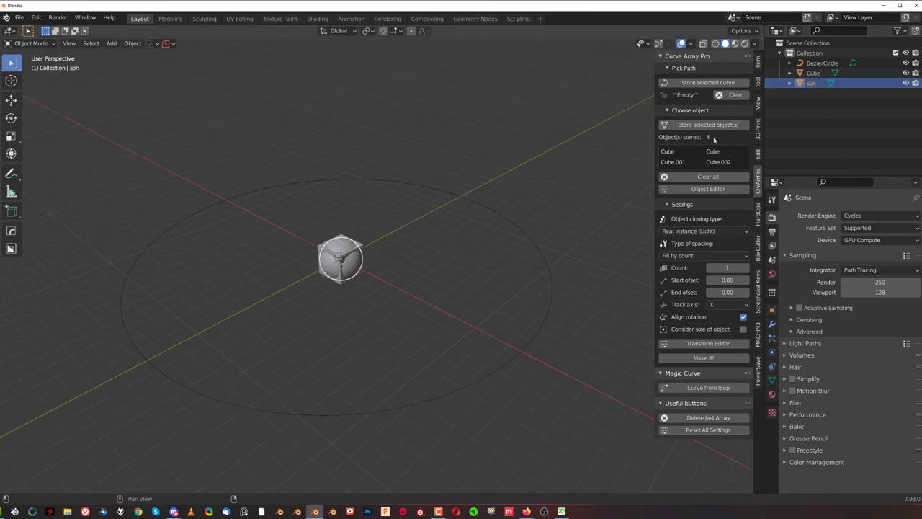
left_click(708, 177)
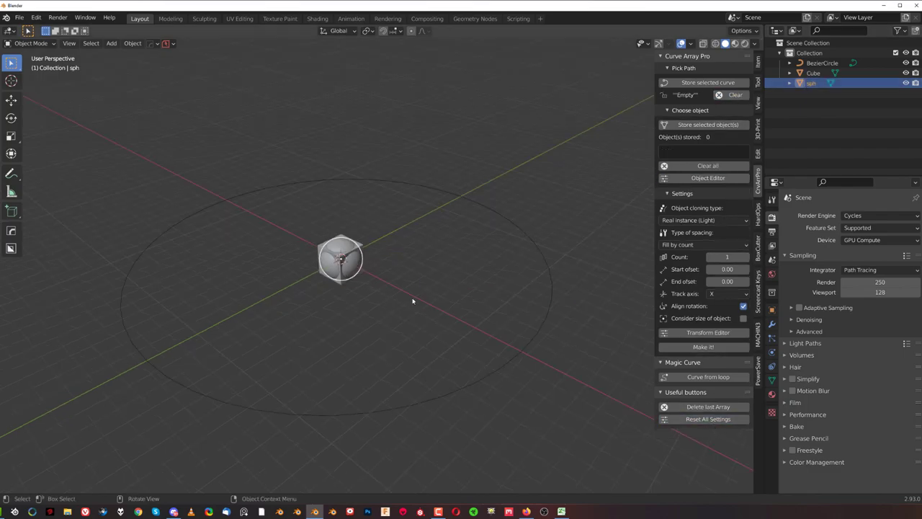
middle_click_drag(412, 301, 432, 253)
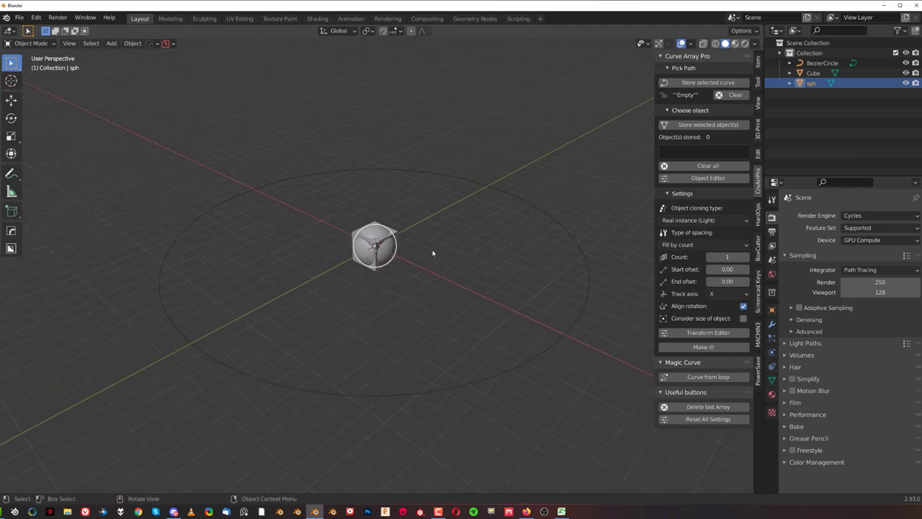
left_click(436, 178)
scroll(400, 247, "up", 4)
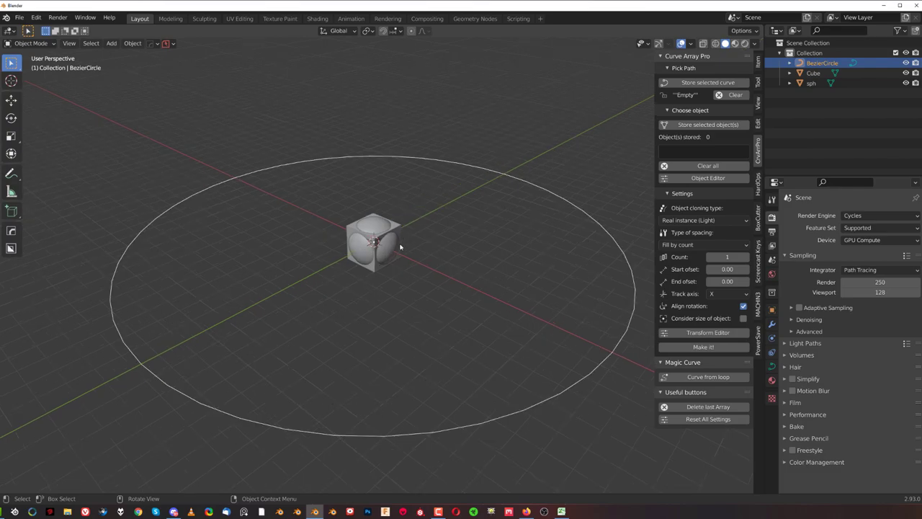
scroll(399, 247, "down", 2)
scroll(406, 248, "up", 2)
scroll(404, 245, "up", 2)
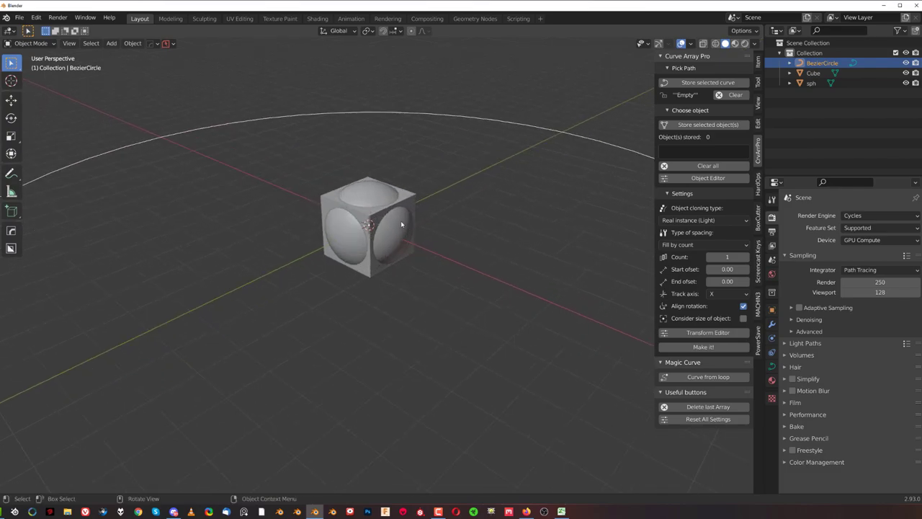
Generate a Magic Curve from the loop formed by the four top vertices of the cube
left_click(386, 214)
key("Tab")
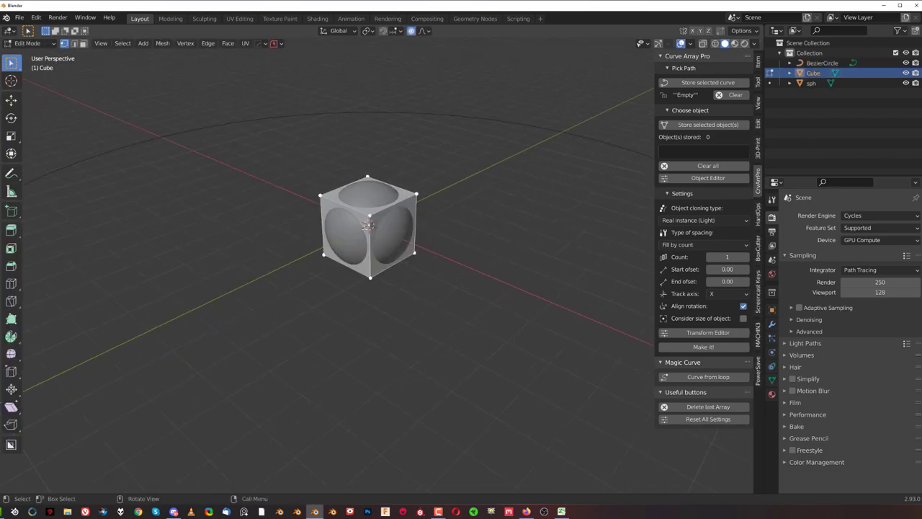
left_click(370, 215)
left_click(416, 194, "shift")
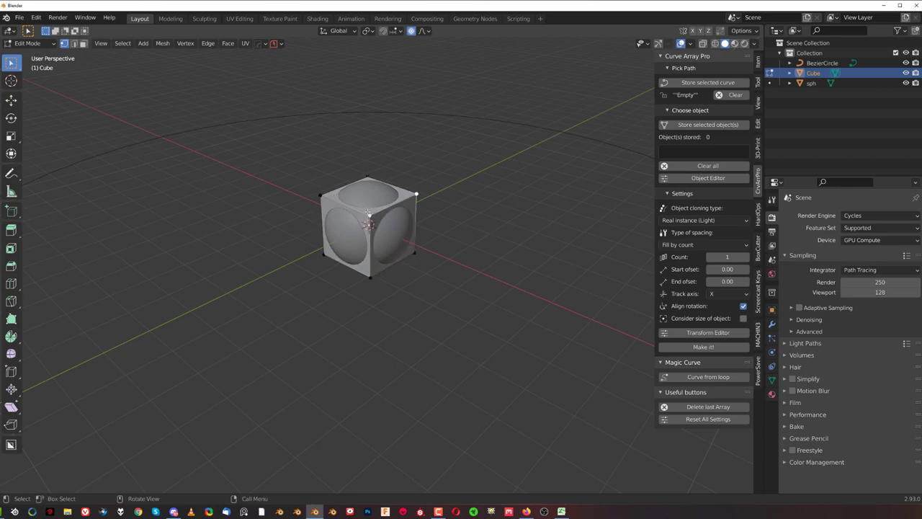
left_click(320, 195, "shift")
left_click(367, 177, "shift")
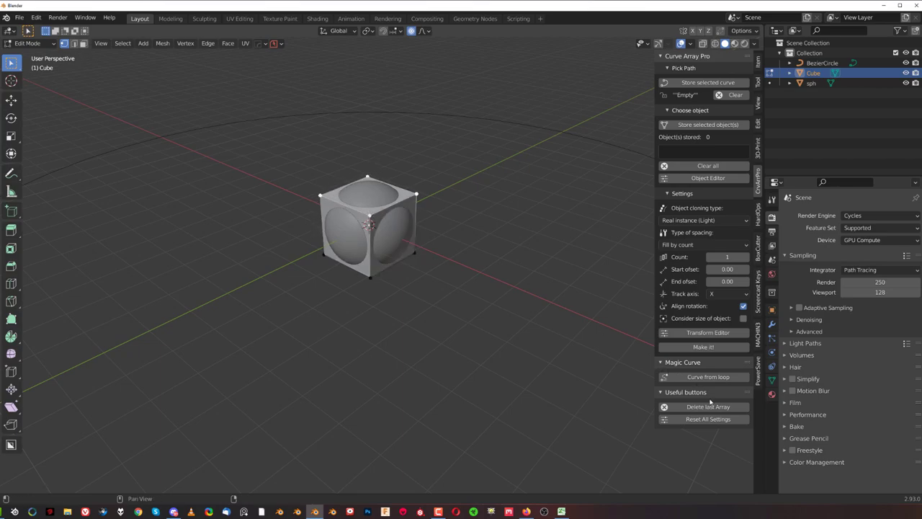
left_click(704, 377)
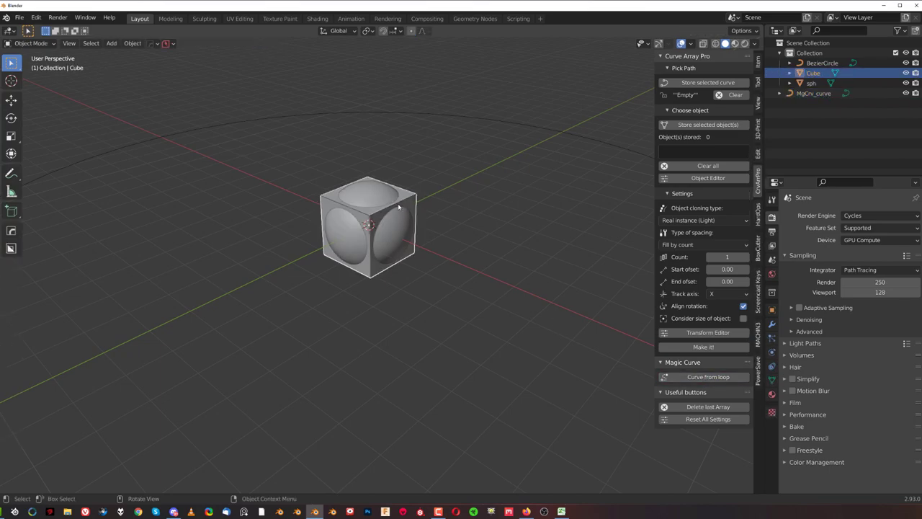
Delete the curve generated from the cube's top loop
key("x")
left_click(415, 152)
scroll(416, 156, "down", 4)
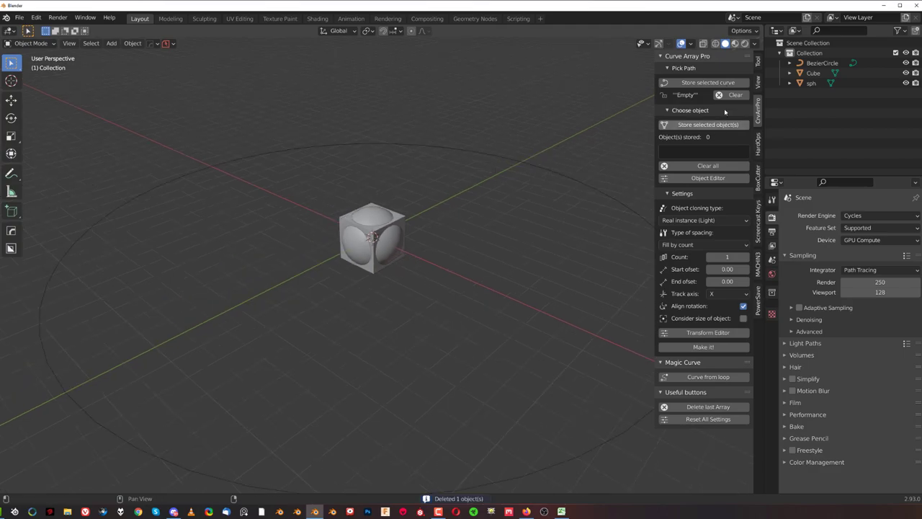
Store the Bezier circle as the path for the curve array
scroll(488, 197, "down", 2)
middle_click_drag(483, 188, 492, 194, "shift")
scroll(492, 194, "up", 5)
scroll(492, 194, "down", 4)
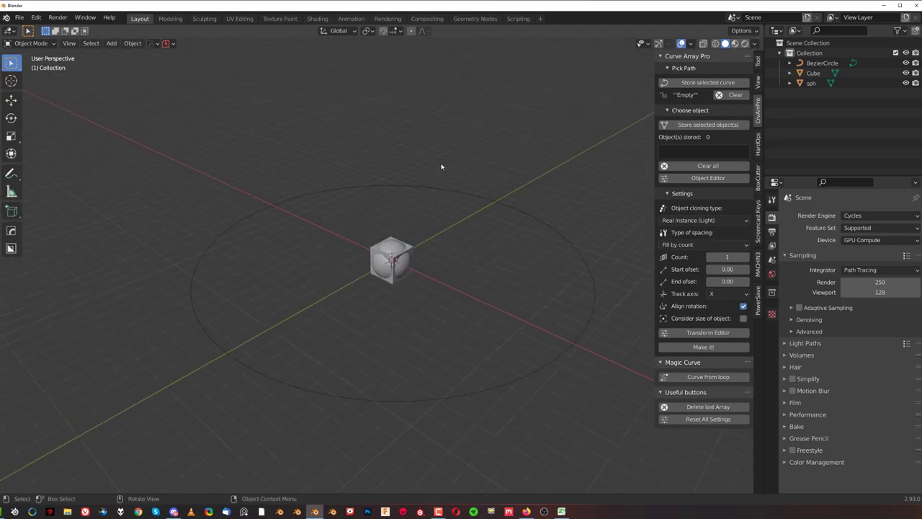
left_click(435, 193)
scroll(438, 194, "up", 3)
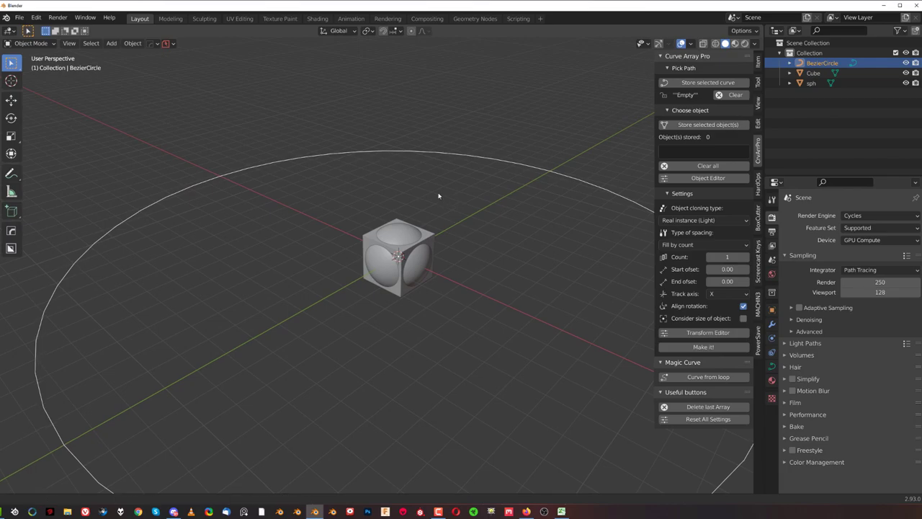
scroll(438, 195, "down", 3)
middle_click_drag(438, 195, 397, 189, "shift")
left_click(711, 82)
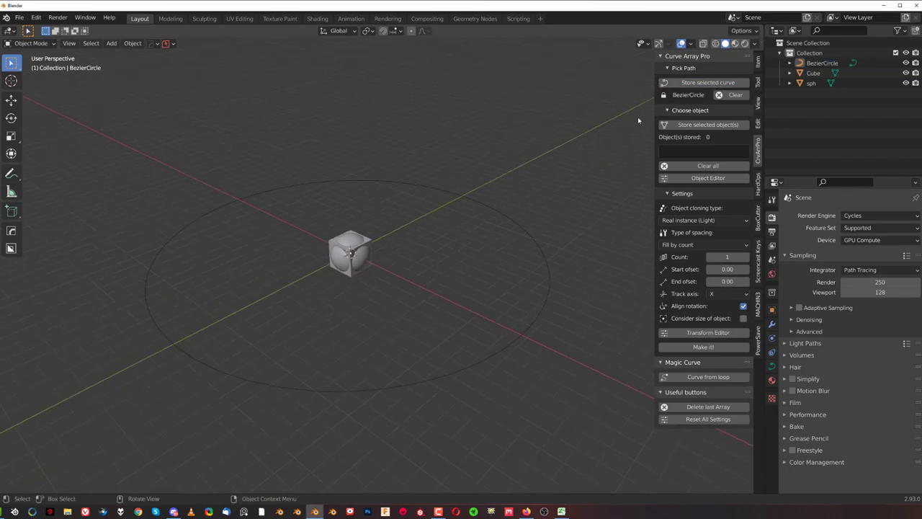
Store both the sphere and the cube as the objects to array
left_click(366, 260)
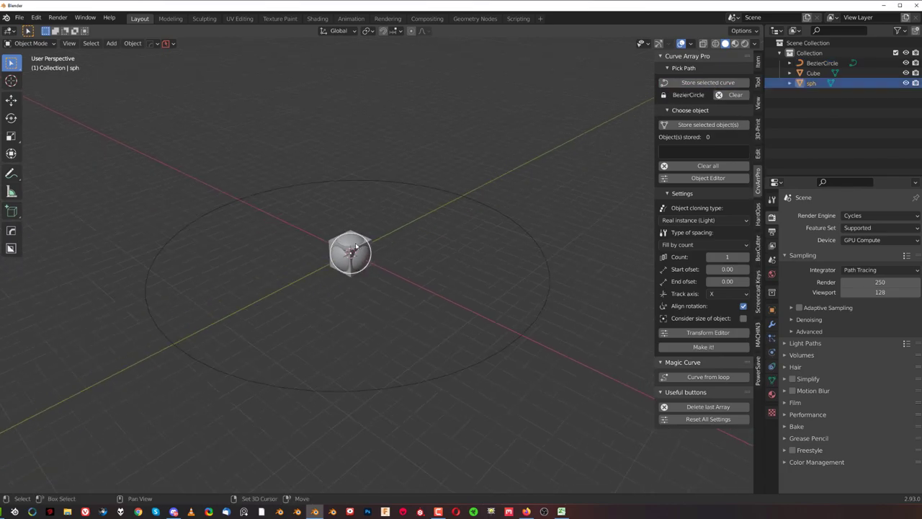
left_click(357, 247, "shift")
left_click(691, 127)
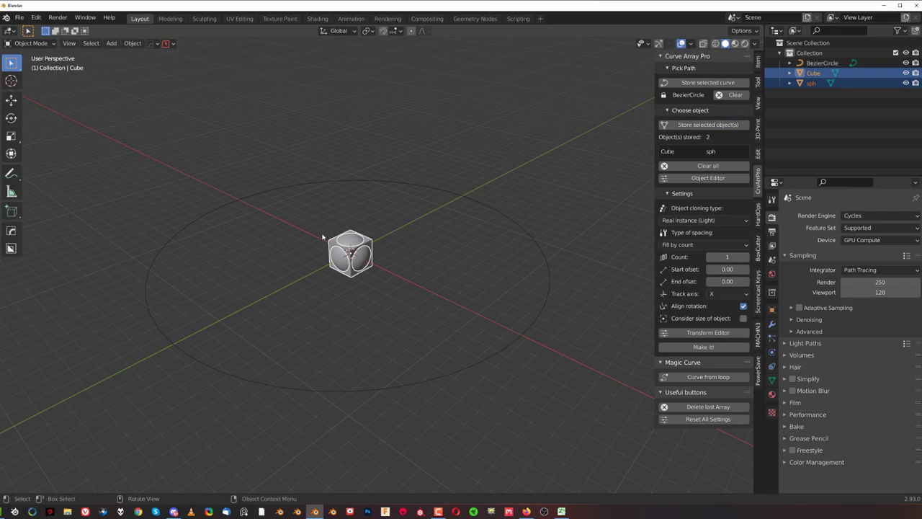
middle_click_drag(356, 245, 393, 211, "shift")
scroll(419, 239, "up", 1)
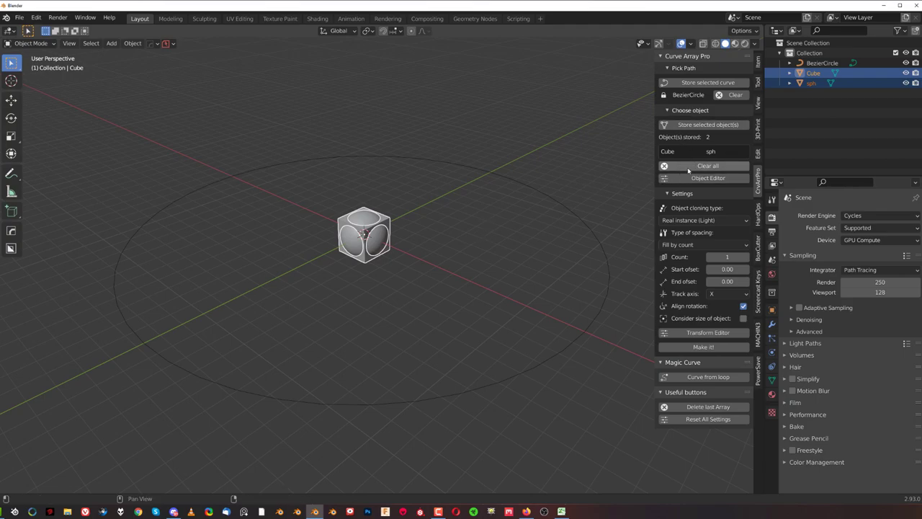
middle_click_drag(398, 235, 313, 237)
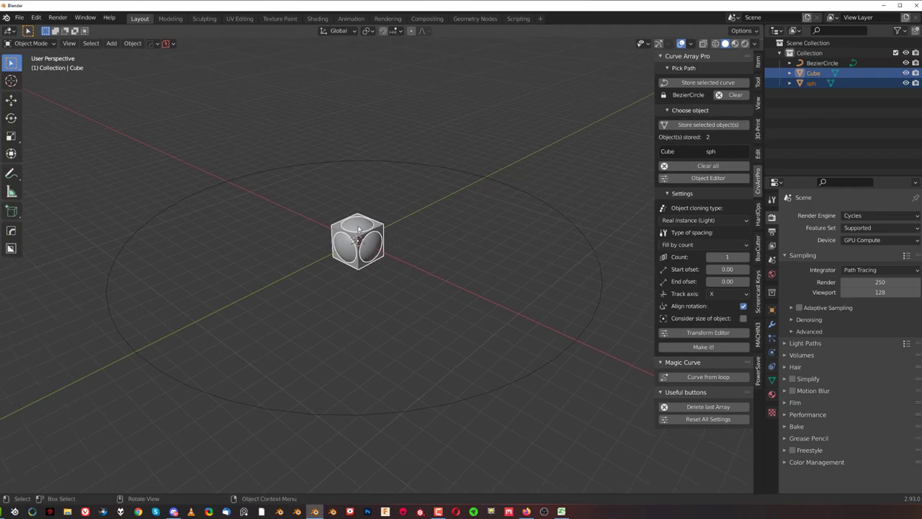
scroll(358, 229, "up", 1)
scroll(363, 238, "down", 1)
scroll(387, 245, "up", 1)
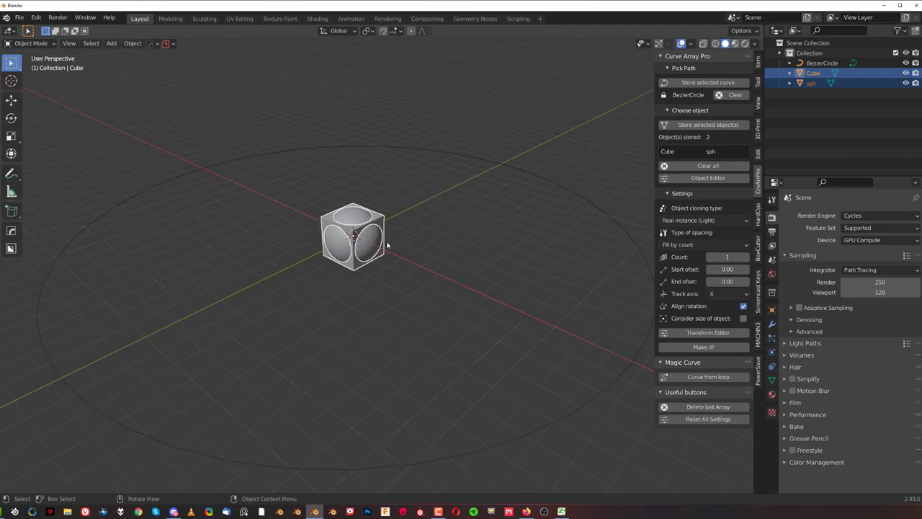
scroll(400, 267, "down", 2)
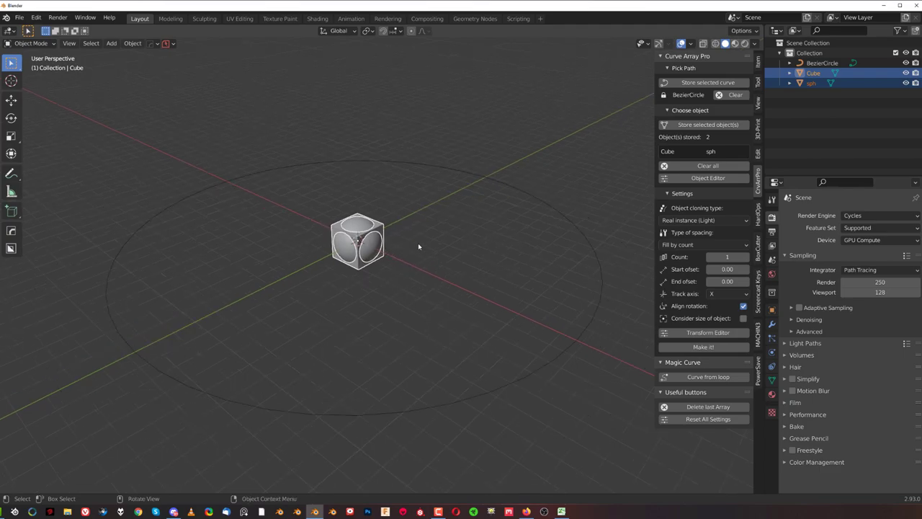
Create the array of cubes and spheres along the circle and set its count to 12
left_click(691, 347)
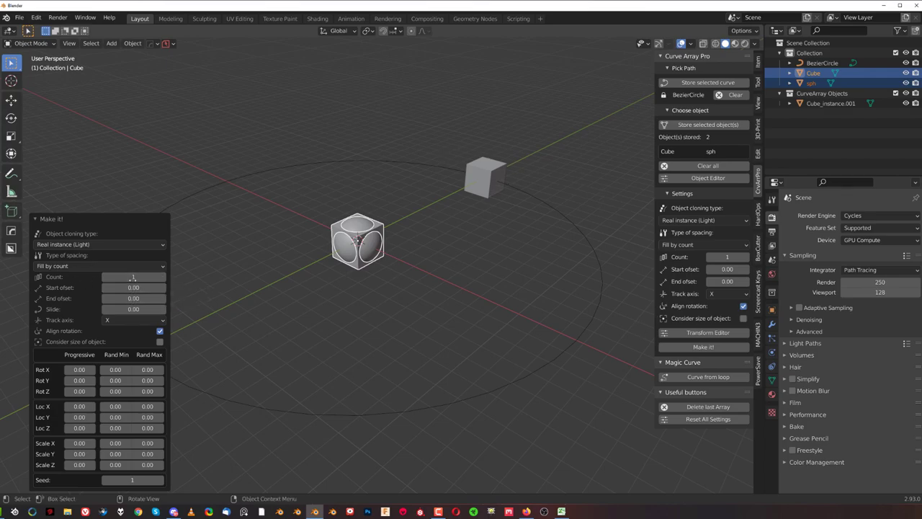
left_click(132, 277)
type("12")
key("Return")
middle_click_drag(418, 235, 454, 186)
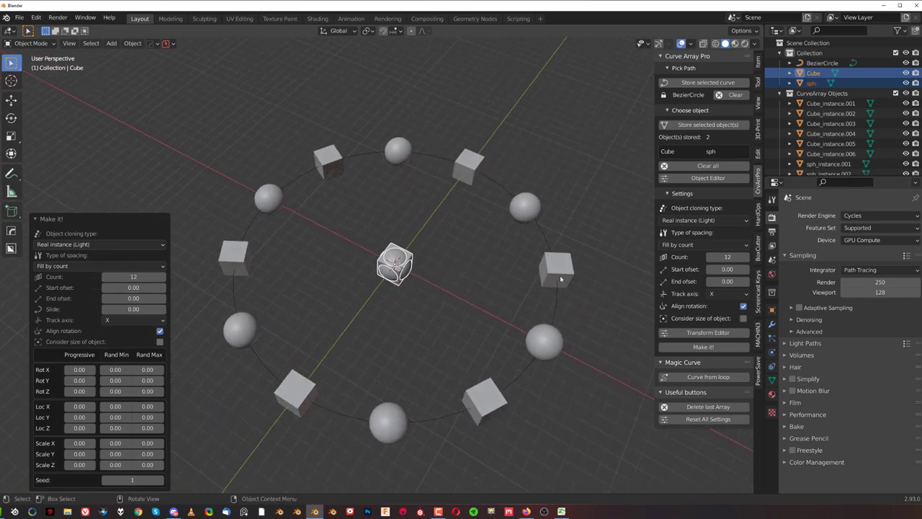
middle_click_drag(358, 288, 324, 249)
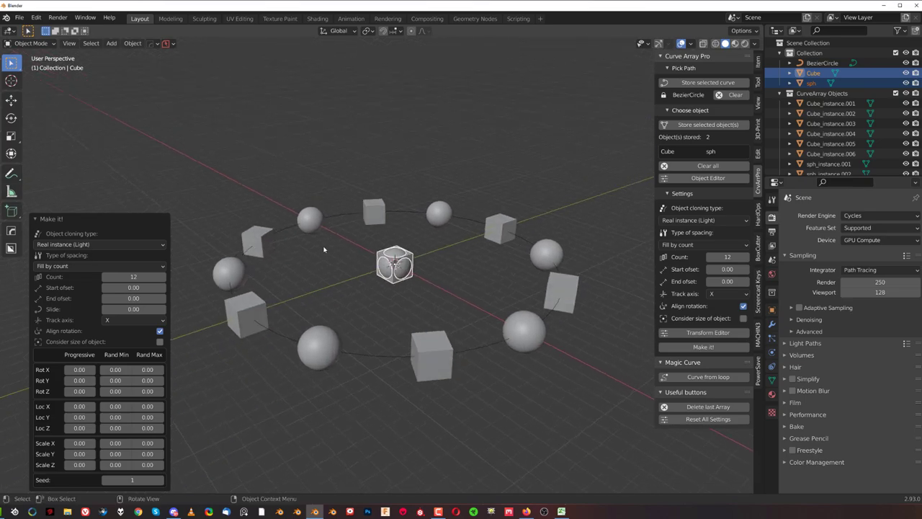
scroll(439, 284, "up", 3)
scroll(443, 262, "down", 5)
scroll(449, 240, "up", 2)
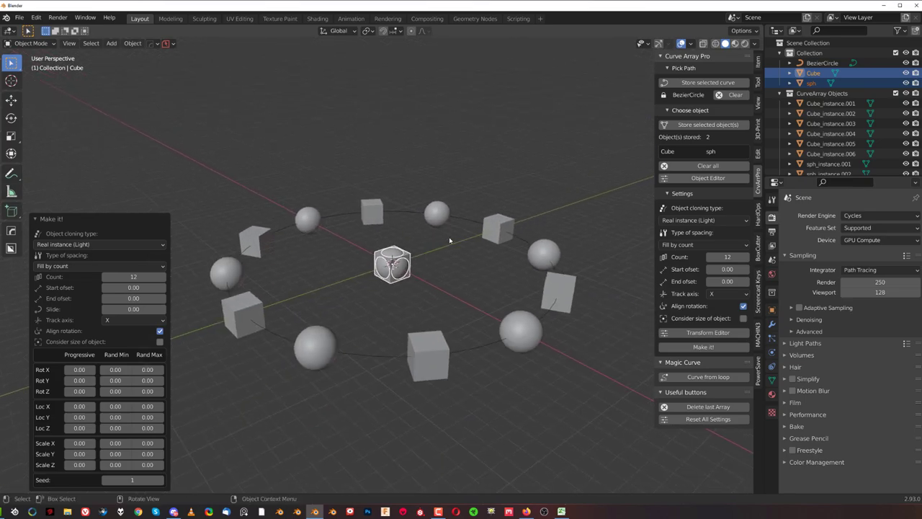
Add a cone mesh at the origin and scale it up to about 1.37
key("shift+a")
mouse_move(451, 245)
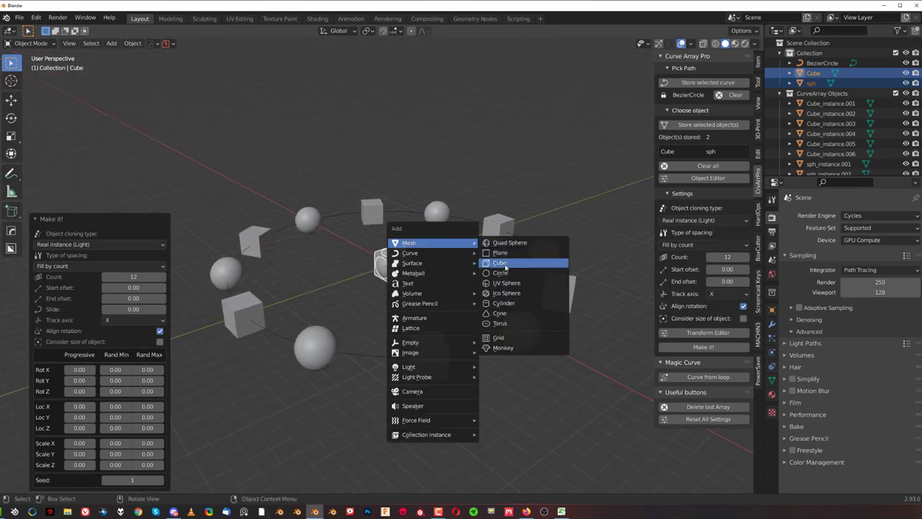
left_click(499, 315)
scroll(432, 289, "up", 2)
key("s")
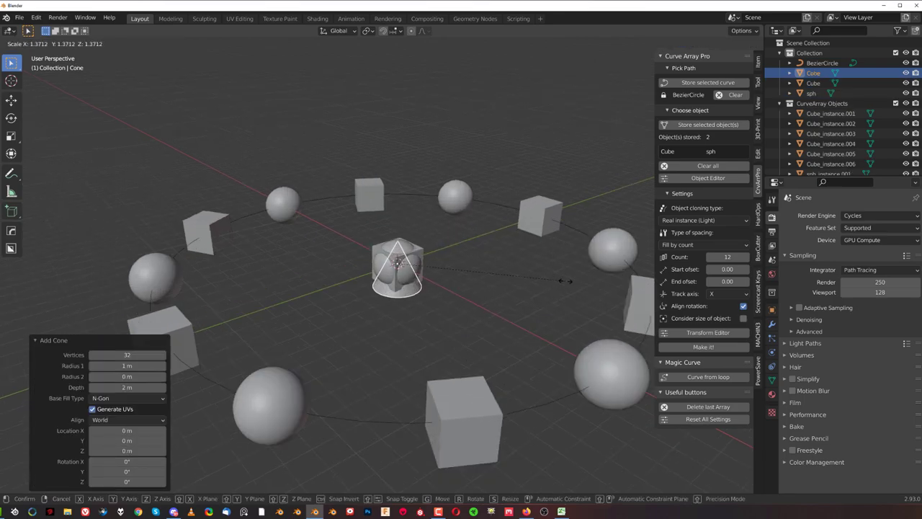
left_click(668, 179)
Add the cone to the stored array objects and open the Object Editor
left_click(706, 125)
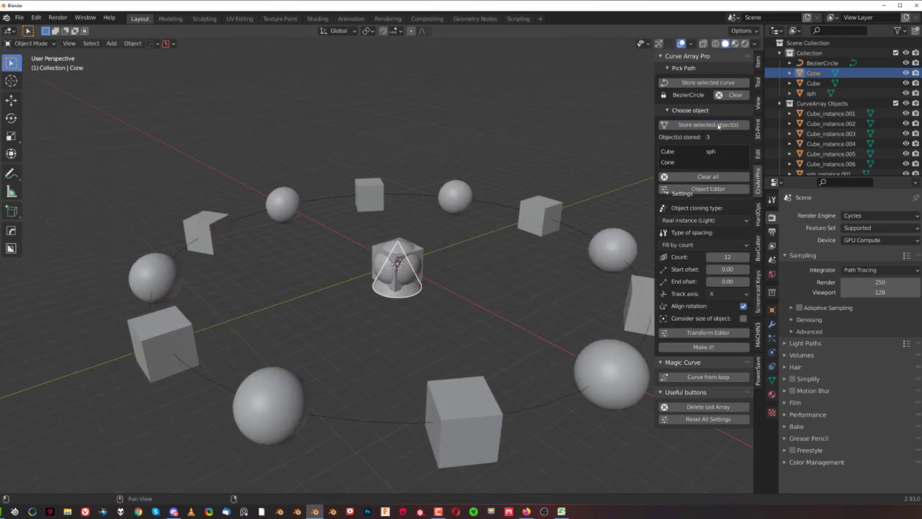
left_click(721, 190)
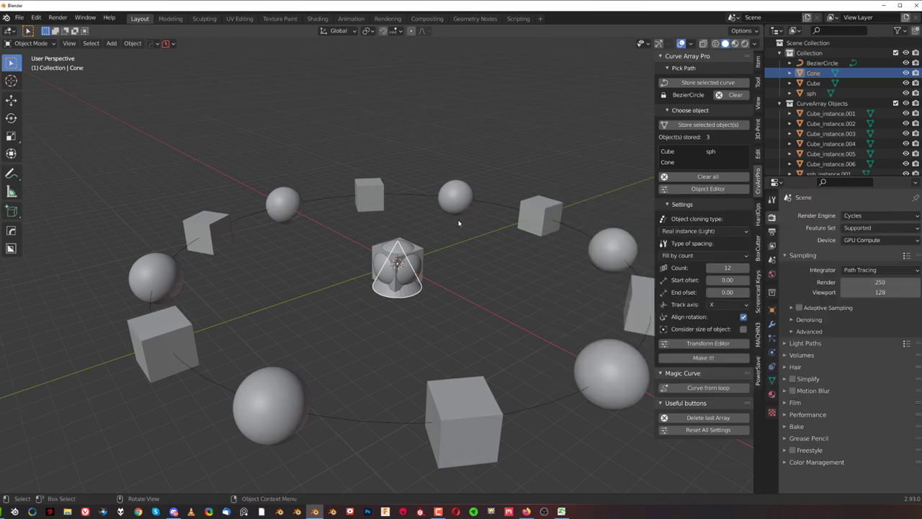
Set the cone's count to 3 in the Object Editor and apply it
scroll(480, 238, "down", 3)
left_click(710, 190)
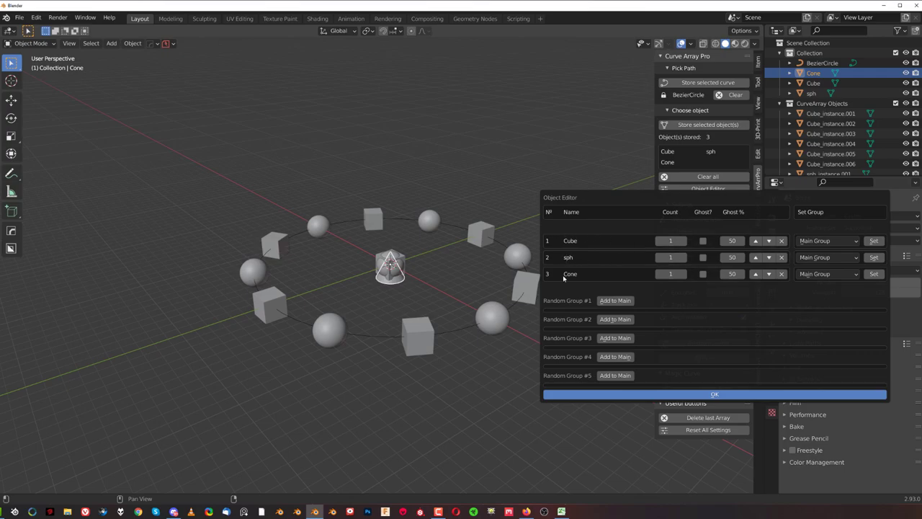
left_click(684, 275)
left_click(683, 275)
left_click(717, 394)
Delete the last array, rebuild it along the circle and raise its count to 20
left_click(708, 418)
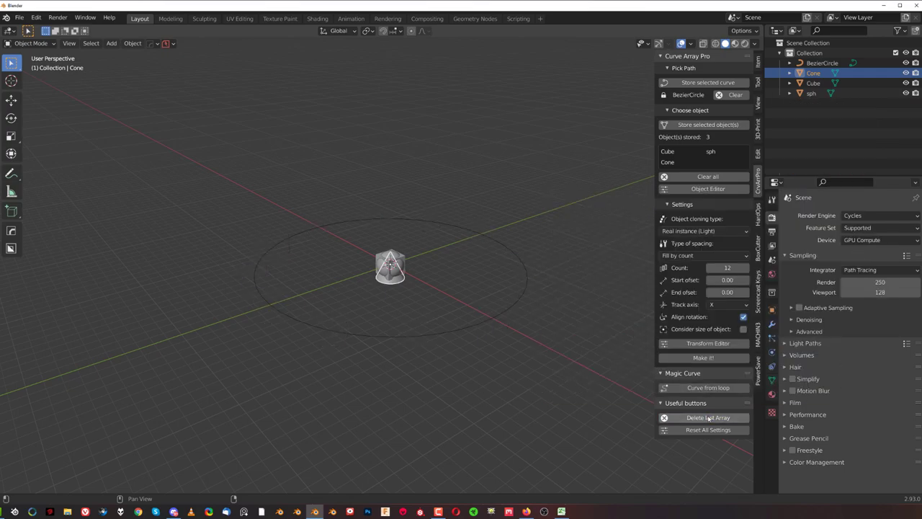
left_click(703, 358)
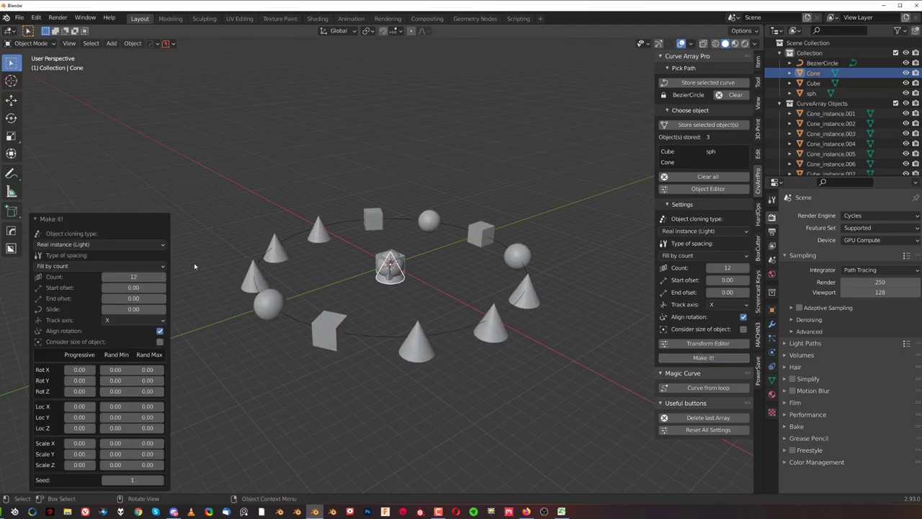
left_click(163, 277)
left_click(163, 277)
left_click(162, 276)
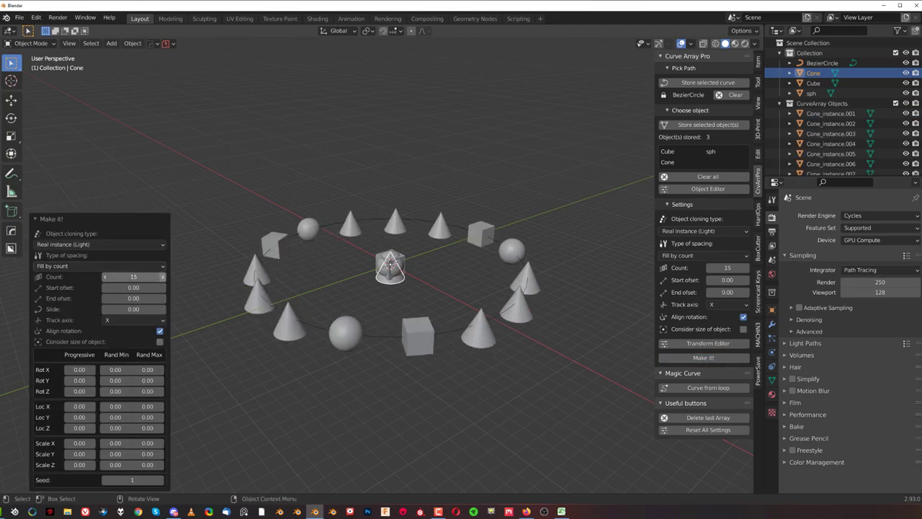
left_click(163, 277)
left_click(162, 276)
left_click(163, 276)
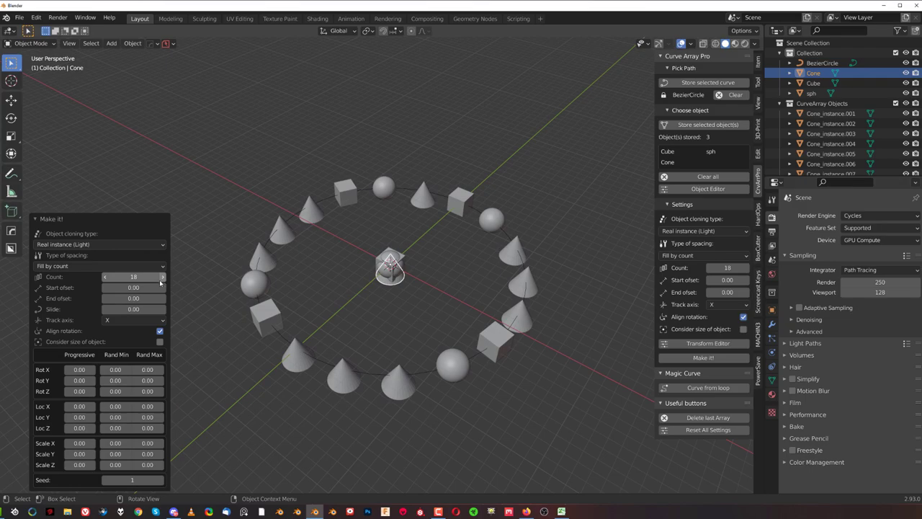
left_click(163, 276)
left_click(163, 277)
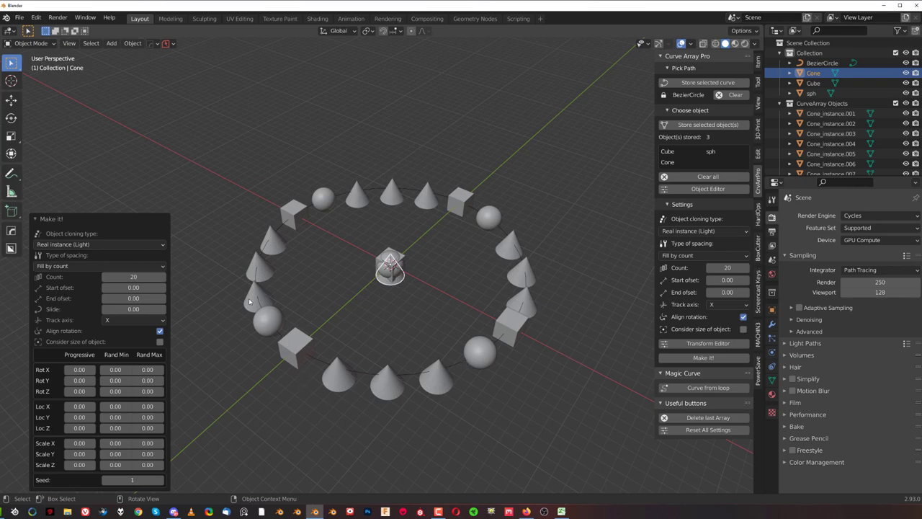
Try an array count of 19 and return it to 20
scroll(408, 310, "up", 1)
middle_click_drag(392, 220, 402, 206)
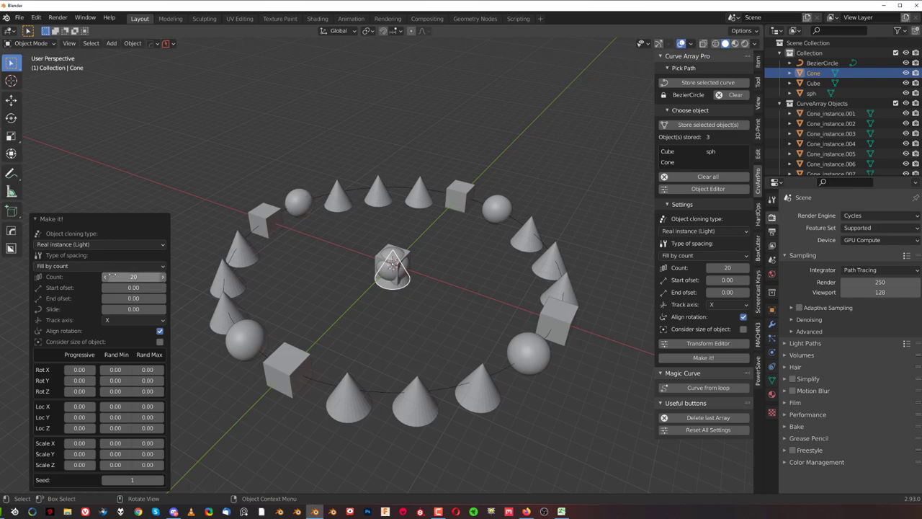
left_click(104, 278)
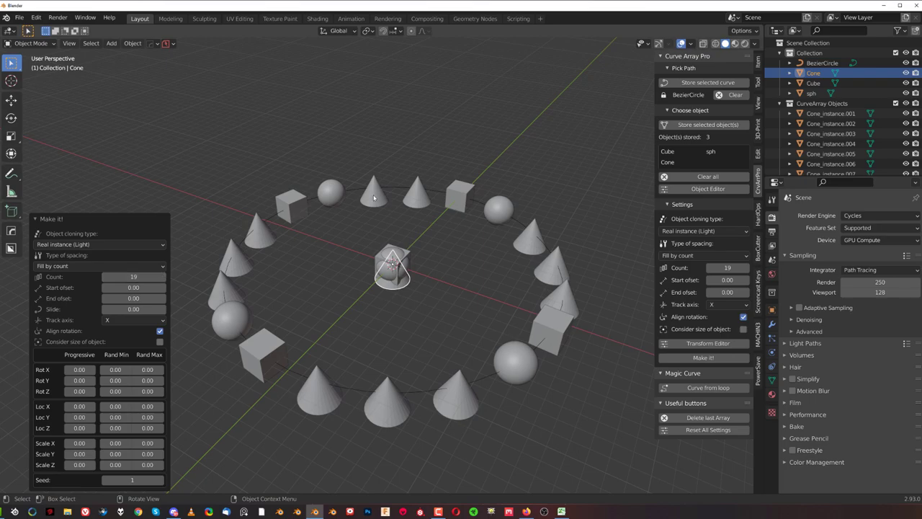
left_click(163, 277)
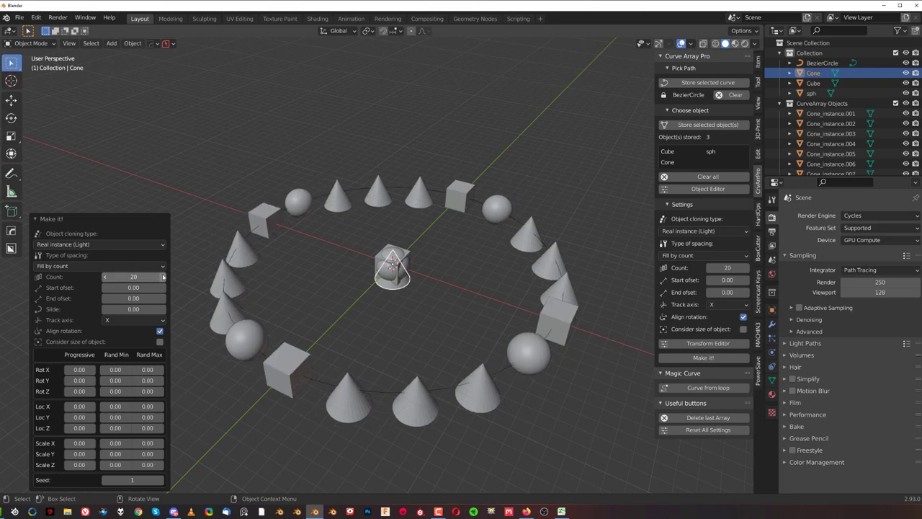
Delete the 20-object array from the circle
left_click(693, 417)
scroll(508, 278, "up", 3)
middle_click_drag(497, 263, 457, 255, "shift")
scroll(504, 248, "down", 2)
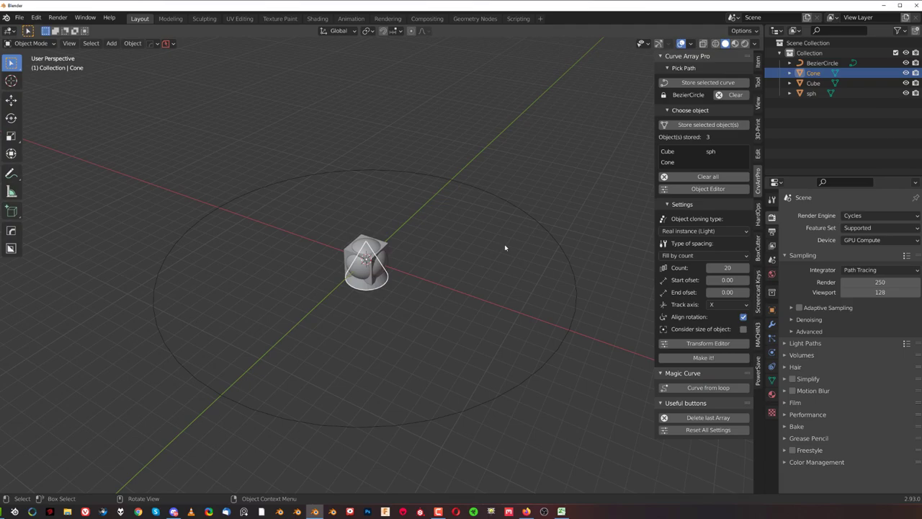
Move the cone into Random Group #1 in the Object Editor and set its count there to 5
left_click(710, 188)
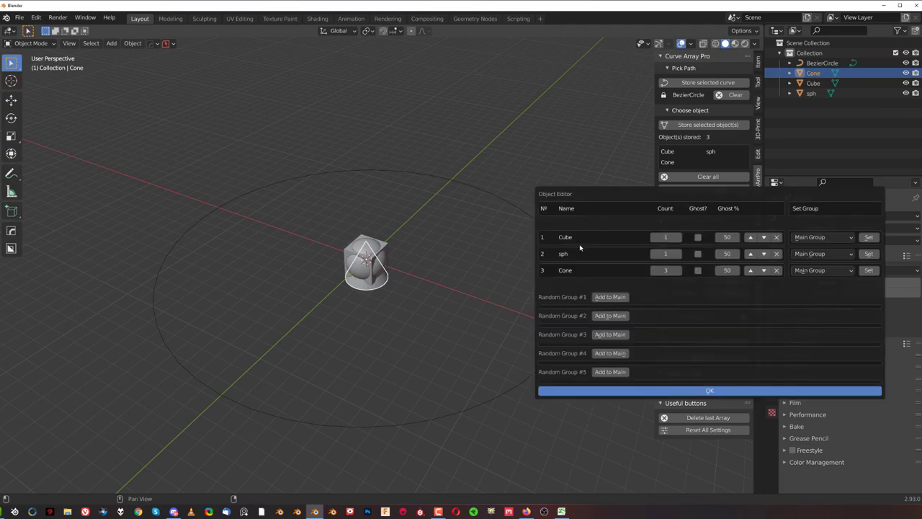
left_click(847, 271)
left_click(828, 292)
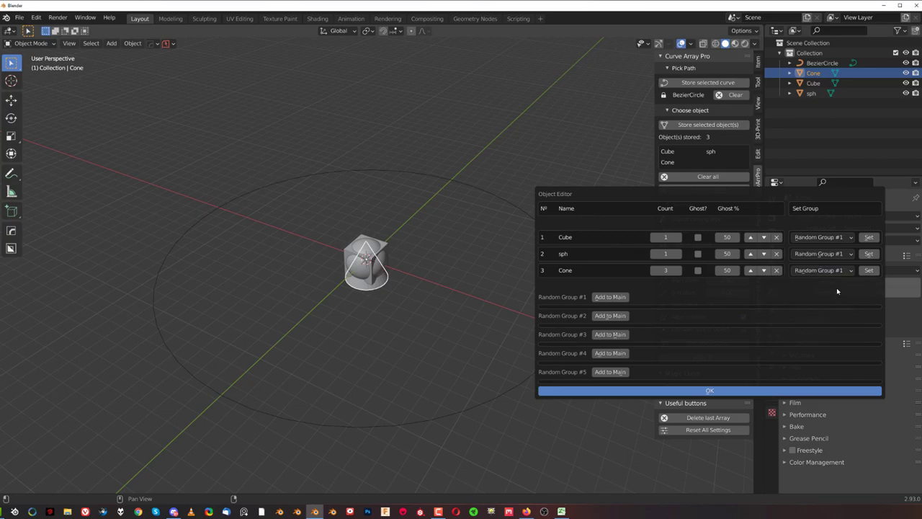
left_click(868, 270)
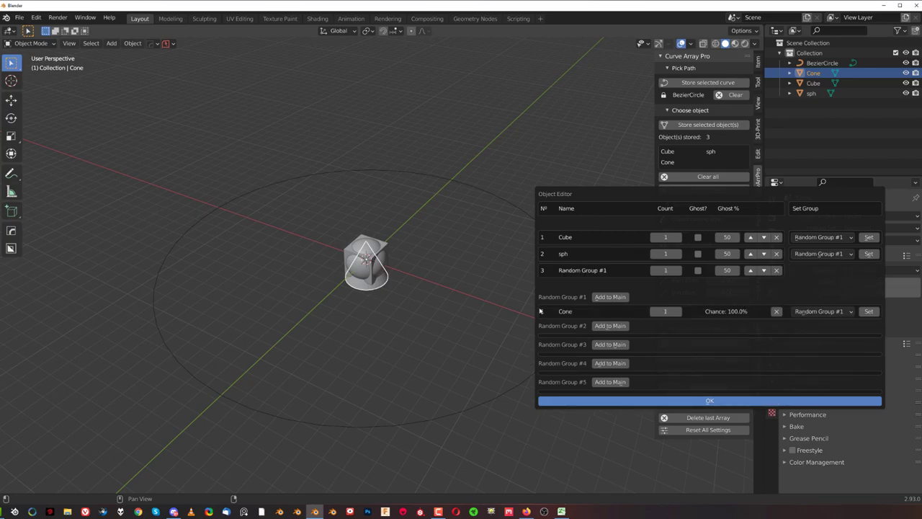
left_click(677, 314)
left_click_drag(677, 317, 682, 316)
Add the sph object to Random Group #1 with a count of 2 and confirm the Object Editor
left_click(849, 256)
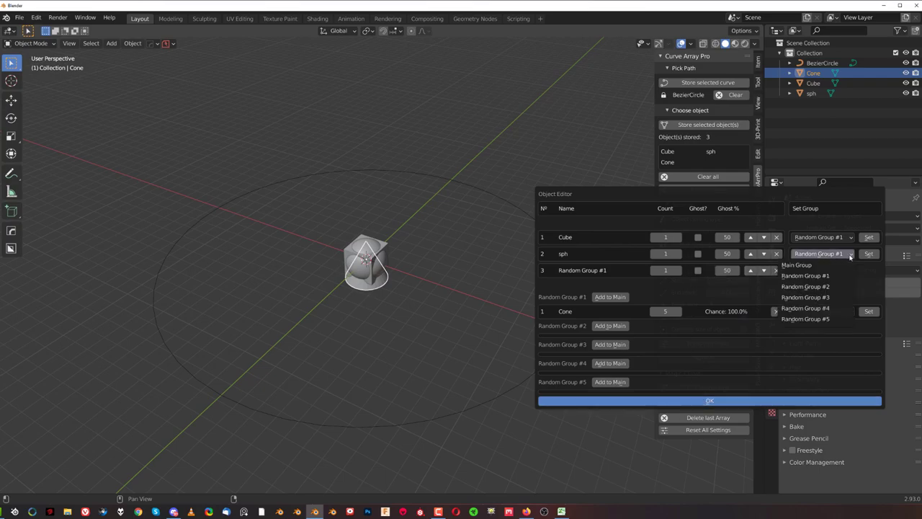
left_click(849, 256)
left_click(870, 255)
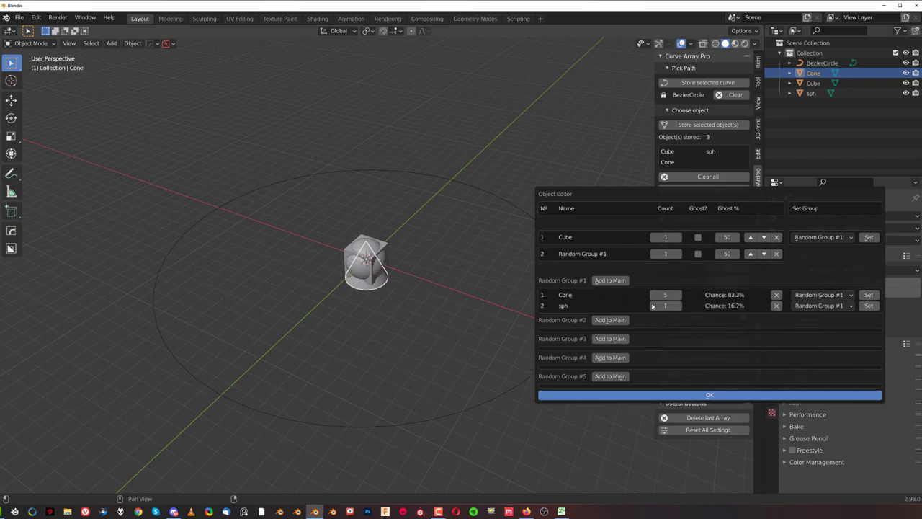
left_click(654, 305)
type("2")
key("Return")
left_click(734, 393)
Create the array with the random group along the circle and set its count to 26
left_click(704, 357)
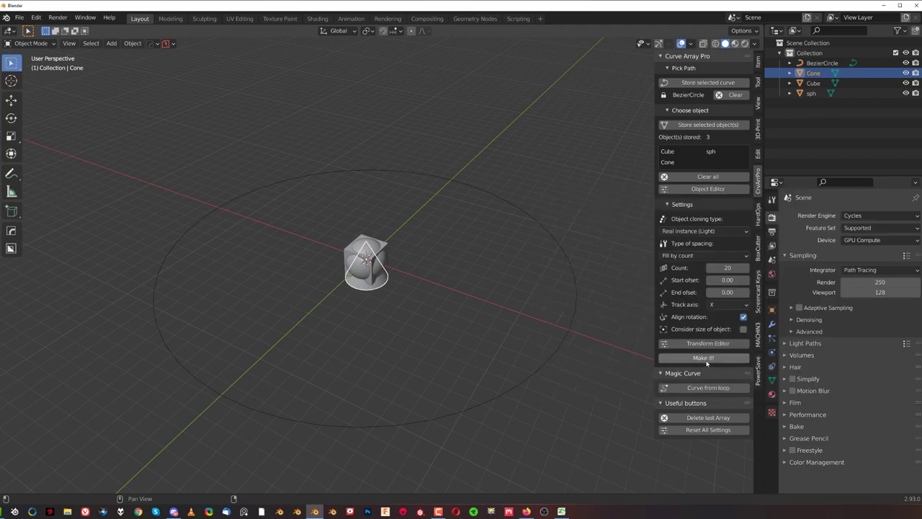
scroll(504, 316, "down", 4)
scroll(510, 309, "up", 2)
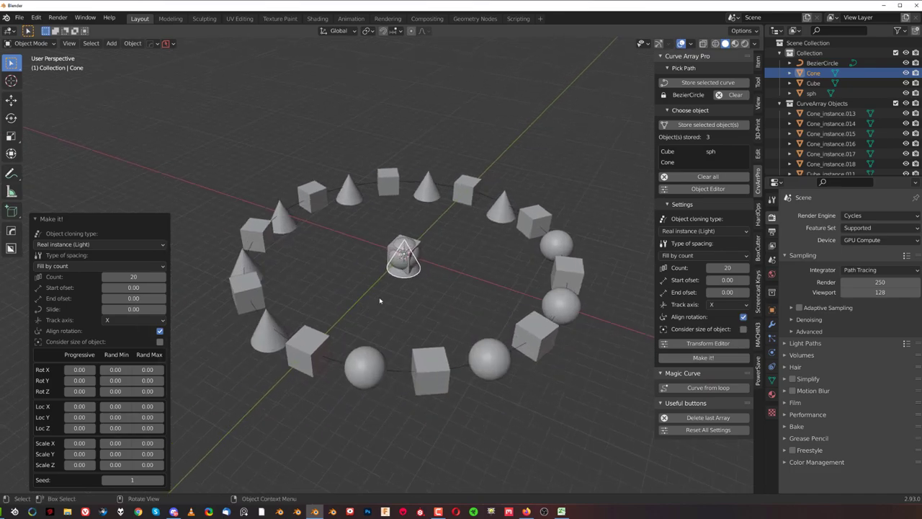
left_click_drag(144, 277, 432, 259)
middle_click_drag(445, 249, 521, 328)
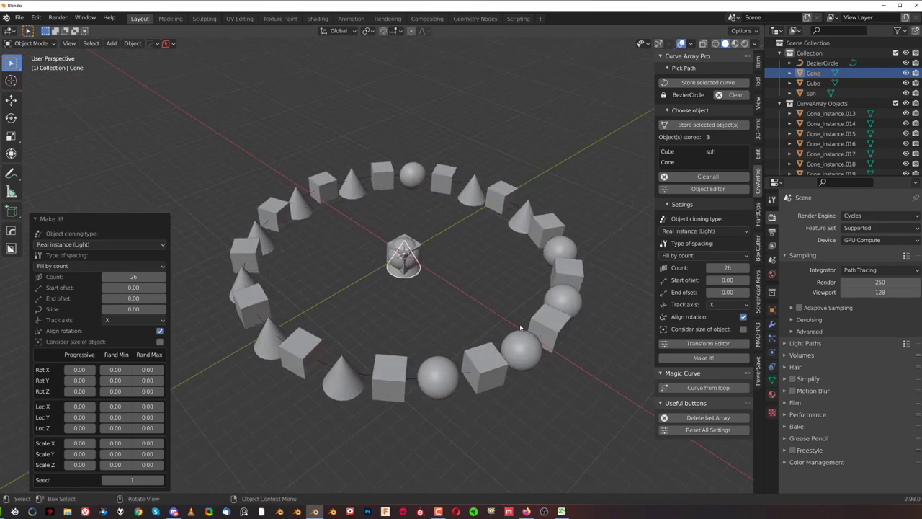
middle_click_drag(535, 278, 510, 251)
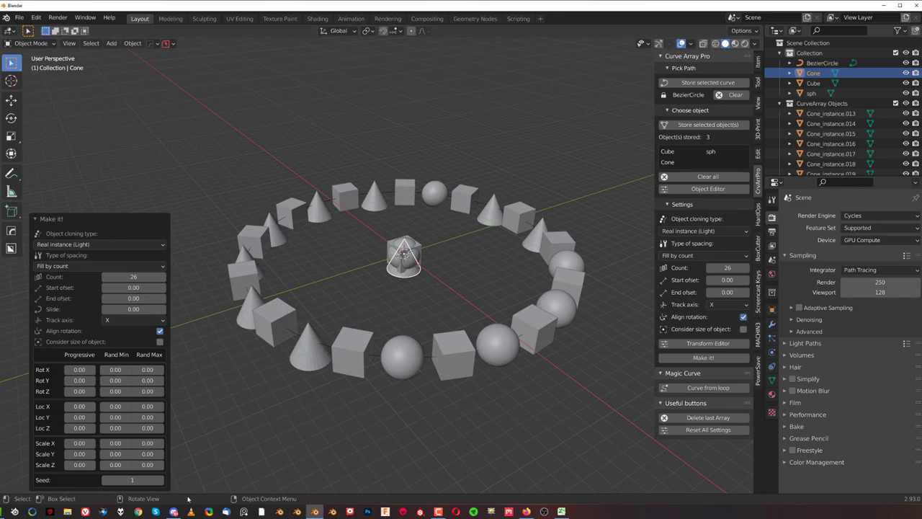
Raise the array's random seed to 10
left_click(160, 480)
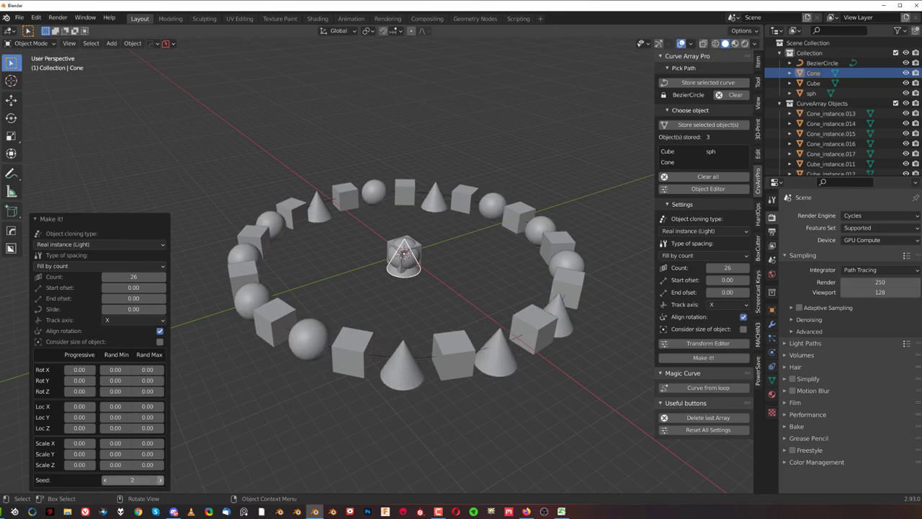
left_click(160, 479)
left_click(160, 479)
left_click(160, 480)
left_click(160, 480)
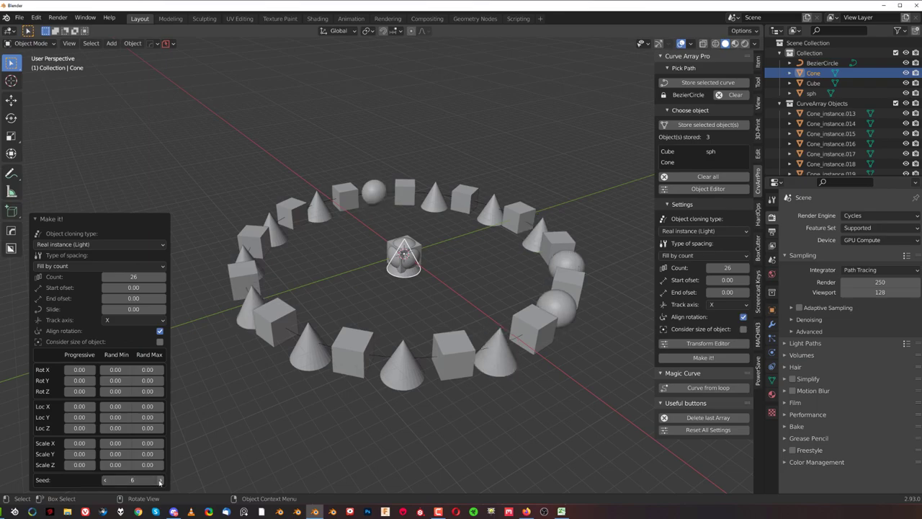
left_click(160, 480)
left_click(160, 480)
left_click(160, 480)
left_click(160, 480)
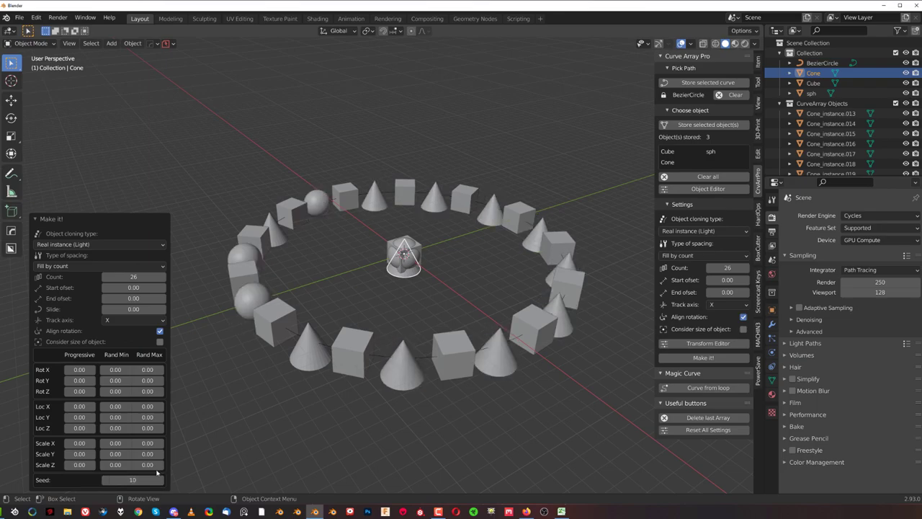
Try the Fill by offset spacing type on the array and return to Fill by count
left_click(74, 266)
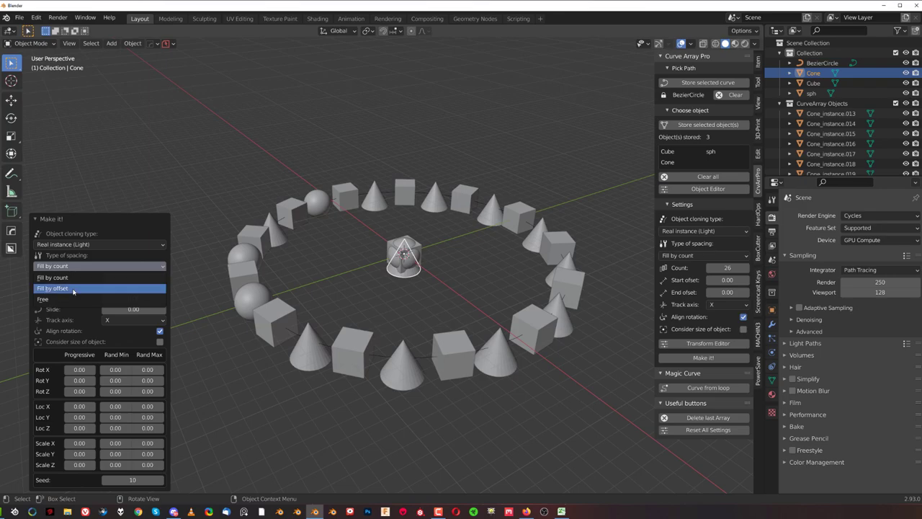
left_click(73, 289)
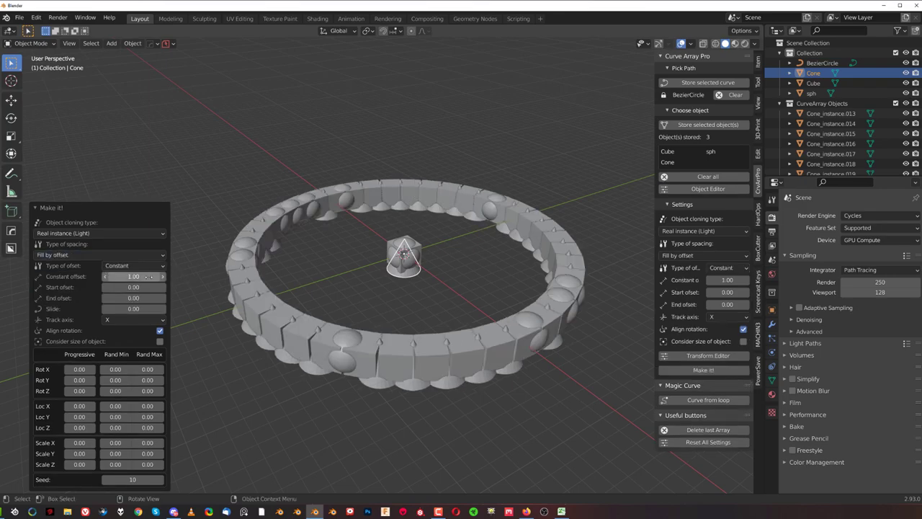
left_click(130, 257)
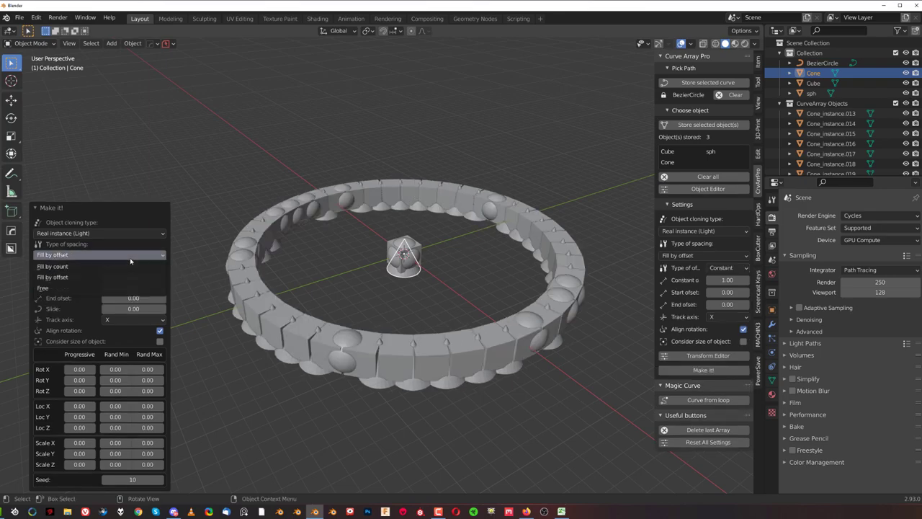
left_click(131, 266)
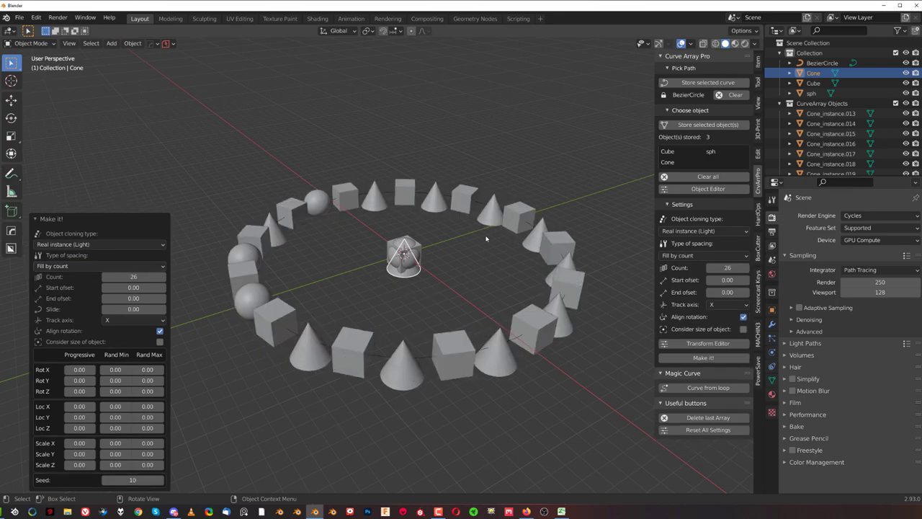
Delete the last array, along with the source cone and cube at the origin
middle_click_drag(487, 238, 481, 290)
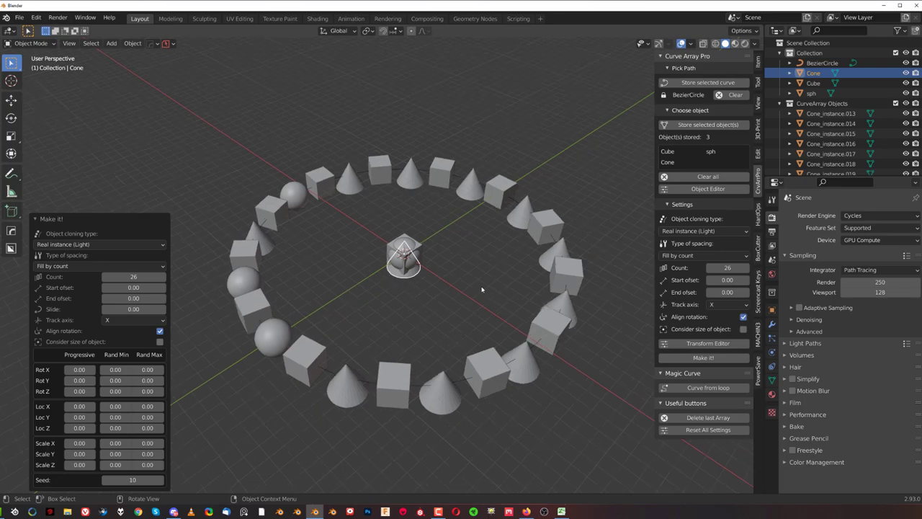
scroll(482, 290, "down", 2)
left_click(699, 417)
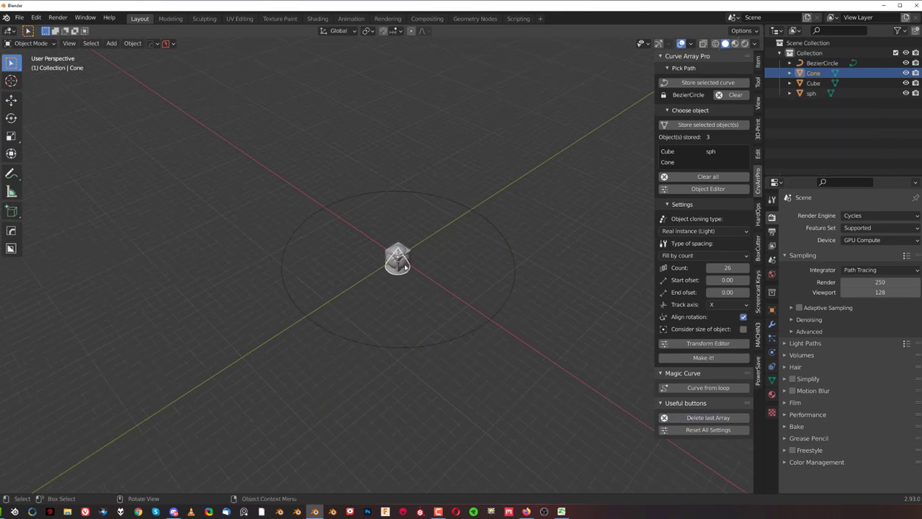
key("x")
left_click(403, 264)
scroll(411, 261, "up", 3)
left_click(412, 258)
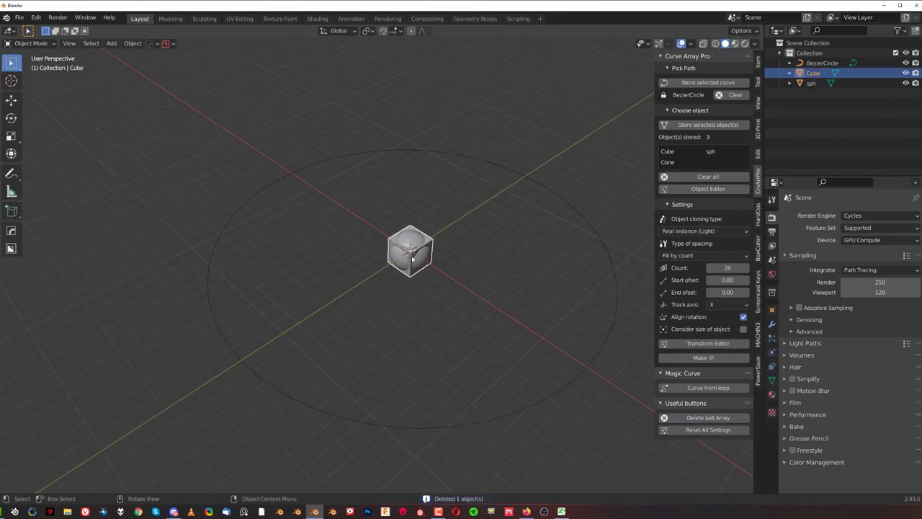
key("x")
left_click(412, 258)
Duplicate the sphere about 3.5 m along the X axis and scale the copy down
scroll(414, 264, "down", 2)
left_click(408, 265)
scroll(408, 266, "up", 1)
middle_click_drag(408, 265, 445, 274)
key("shift+d")
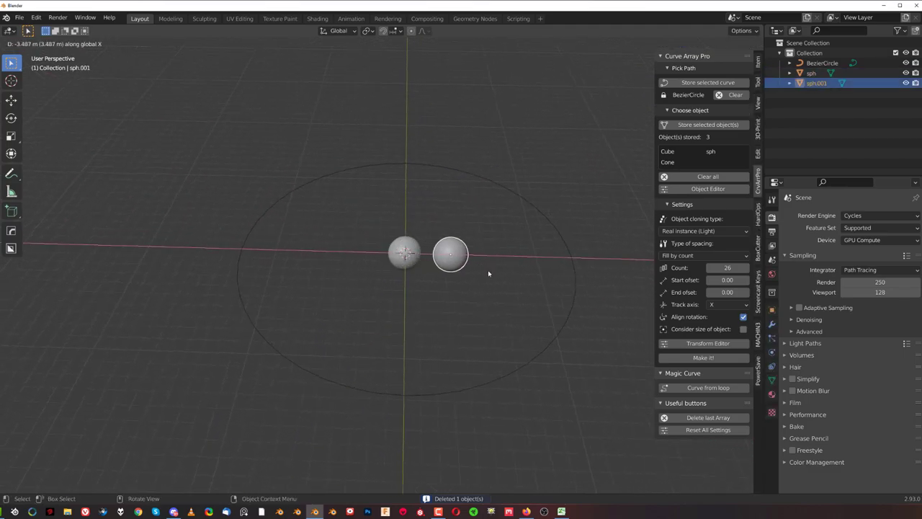
left_click(490, 269)
key("s")
left_click(523, 282)
Duplicate the smaller sphere three more times, placing the copies apart inside the circle
key("shift+d")
left_click(526, 315)
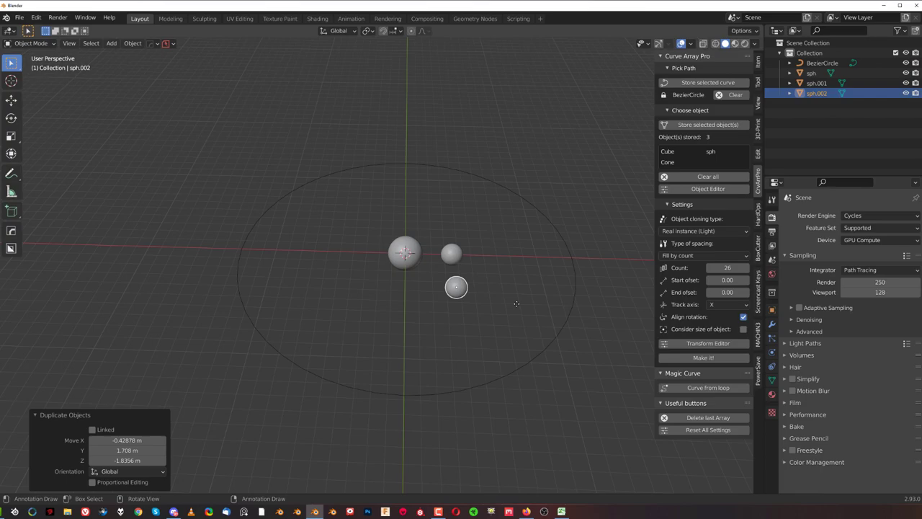
key("shift+d")
left_click(552, 256)
key("shift+d")
left_click(538, 215)
Shrink the newest sphere copy, sph.004, and scale sph.002 by about 0.77
key("s")
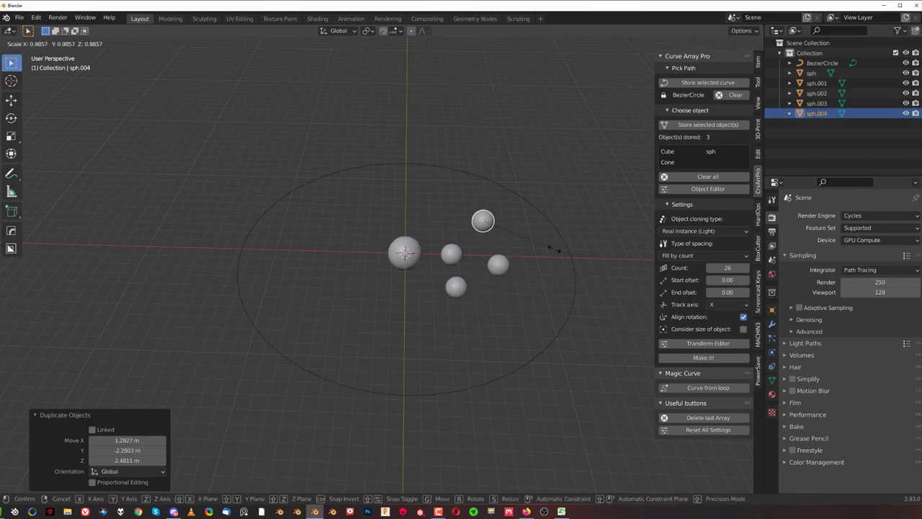
left_click(525, 238)
left_click(456, 283)
key("s")
left_click(500, 293)
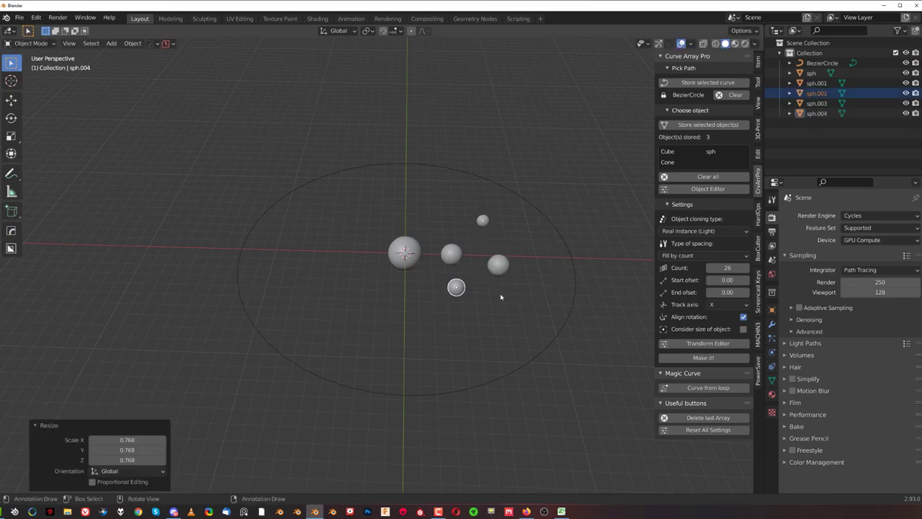
Scale the sphere copy sph.003 by about 1.33 and again by about 0.32
left_click(500, 269)
key("s")
left_click(575, 312)
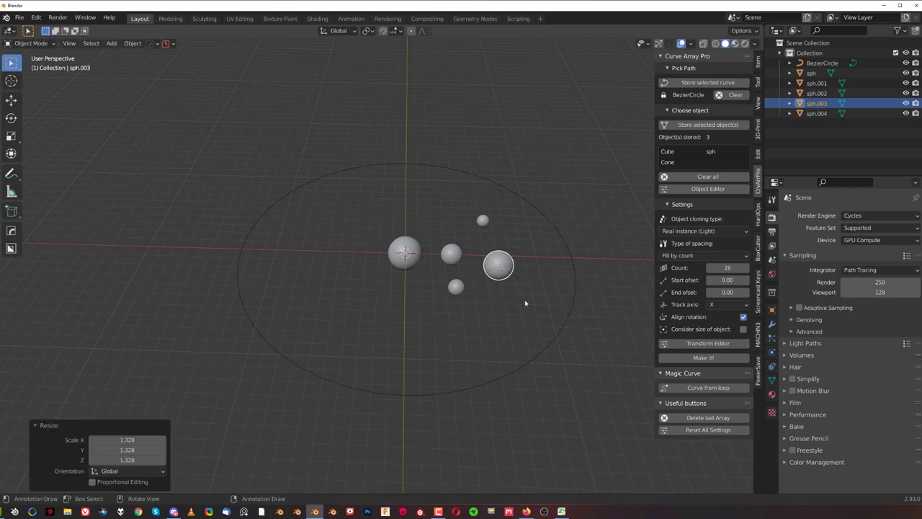
key("s")
left_click(515, 281)
scroll(515, 281, "up", 4)
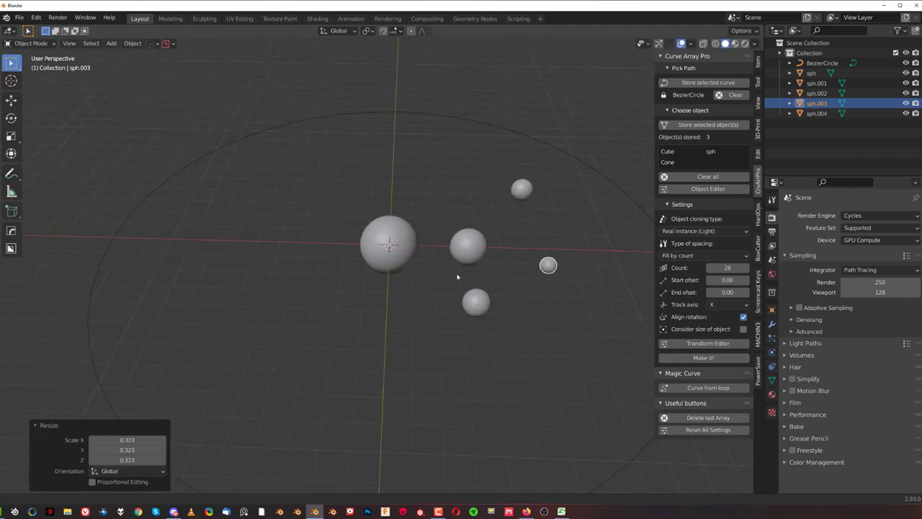
Parent the four smaller spheres to the large sphere, keeping their transforms
left_click(451, 246, "shift")
left_click(503, 187, "shift")
left_click(375, 258, "shift")
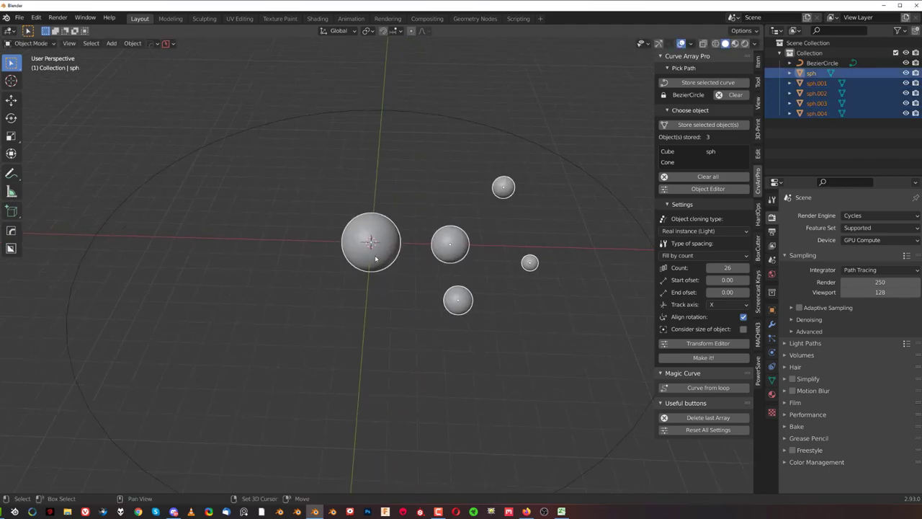
key("ctrl+p")
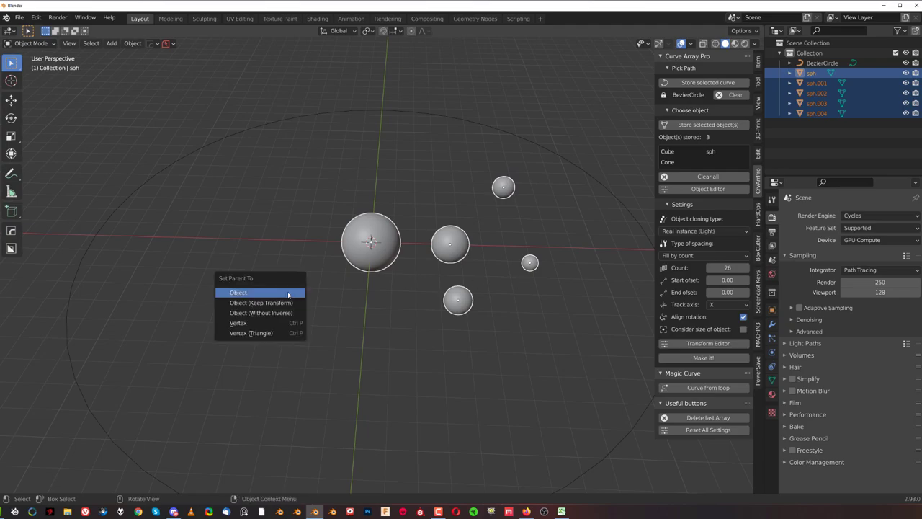
left_click(287, 302)
scroll(299, 292, "down", 4)
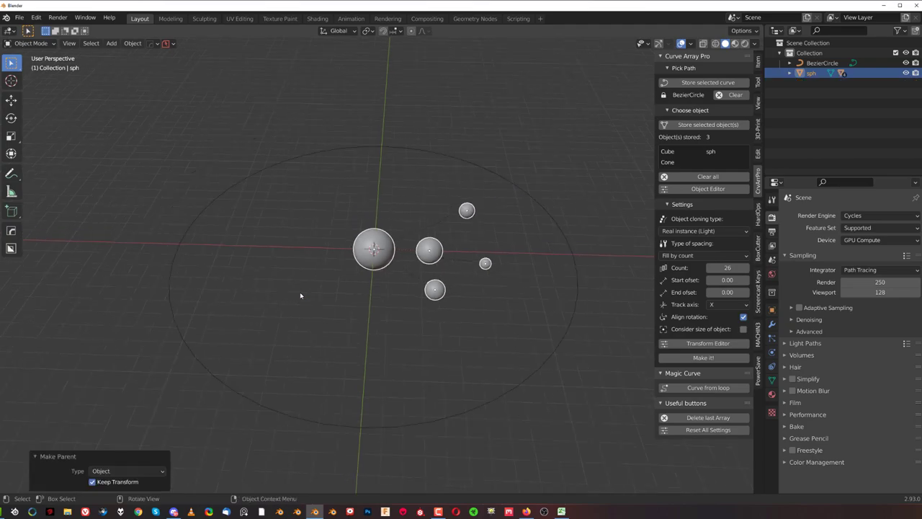
Try moving the large parent sphere together with its child spheres and cancel each move
left_click(385, 243)
scroll(392, 249, "down", 2)
key("g")
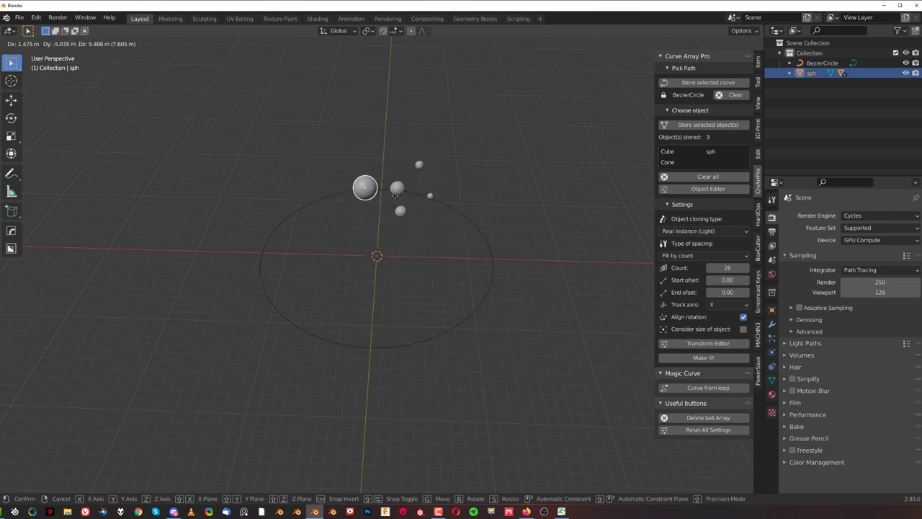
right_click(395, 195)
middle_click_drag(395, 195, 417, 208)
left_click(421, 260)
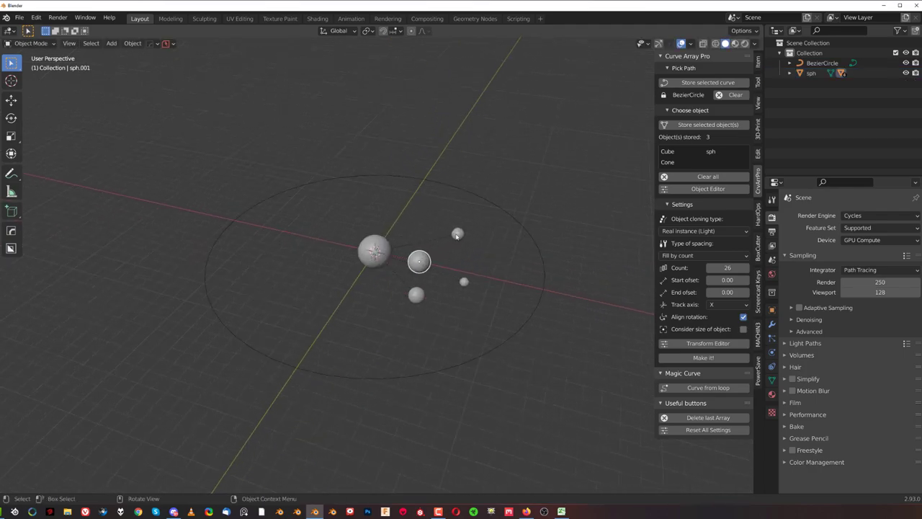
left_click(376, 250)
key("g")
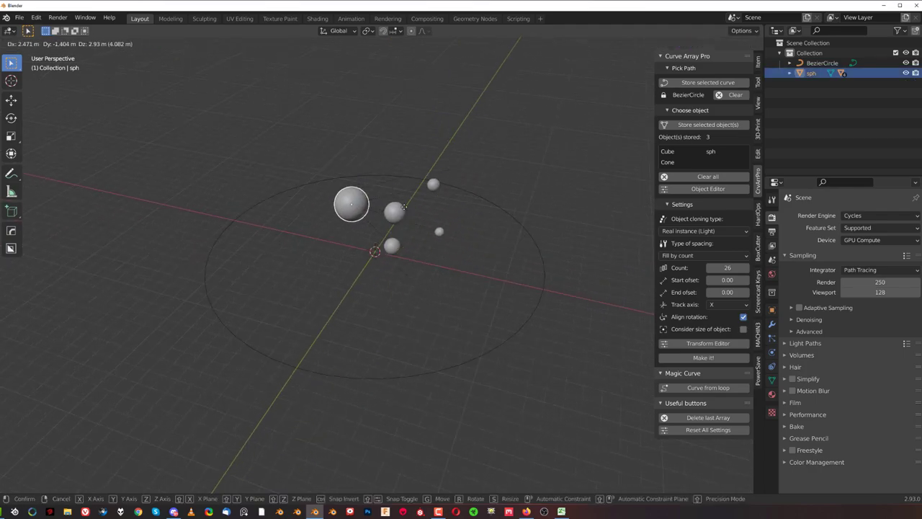
right_click(384, 217)
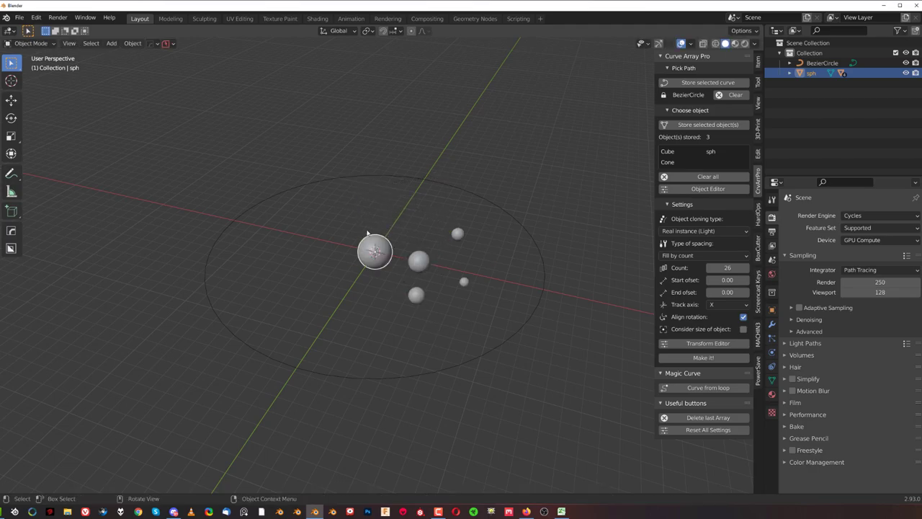
Clear the stored objects, store the parent sphere instead, and array it along the Bezier circle
scroll(378, 244, "down", 3)
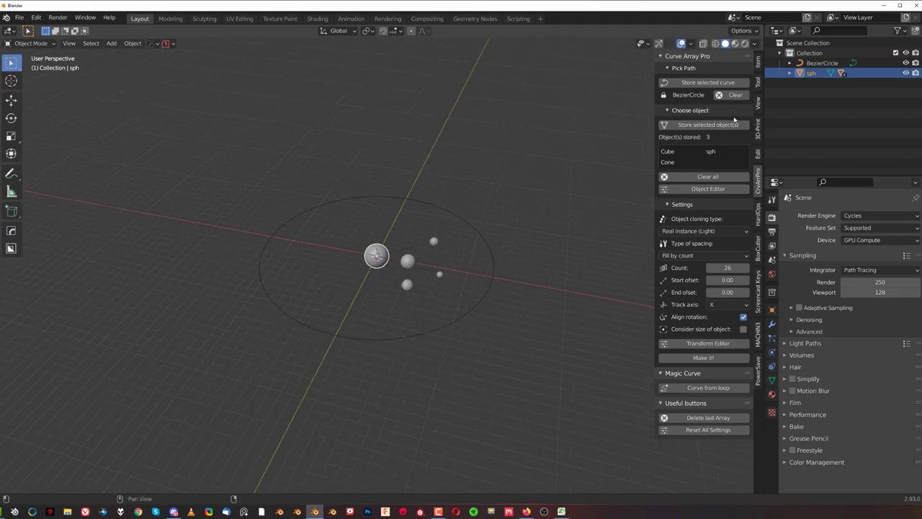
left_click(716, 176)
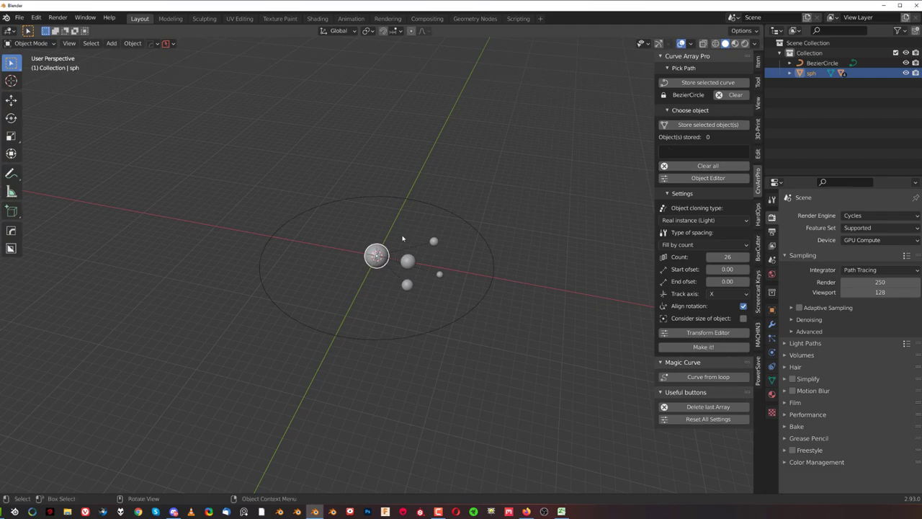
left_click(705, 125)
left_click(704, 347)
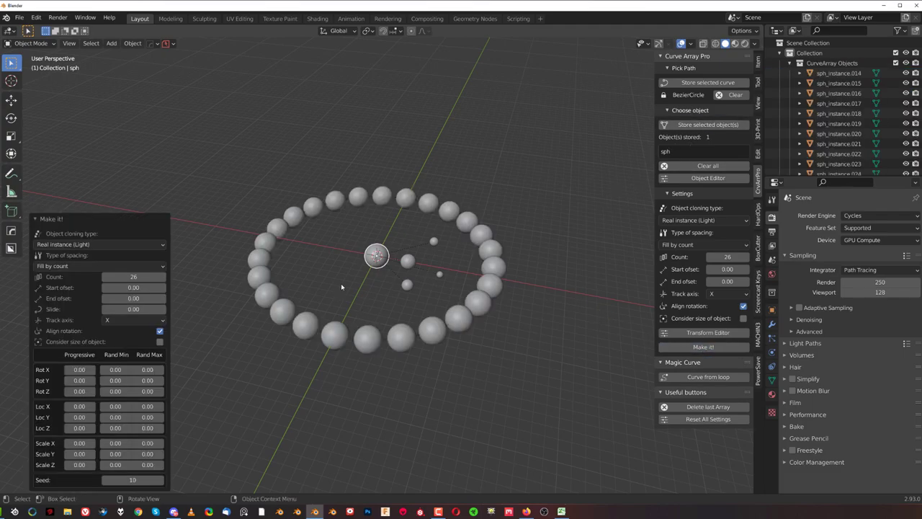
Switch the array's object cloning type to Real instance and enable parenting
scroll(341, 286, "up", 2)
middle_click_drag(341, 286, 413, 247)
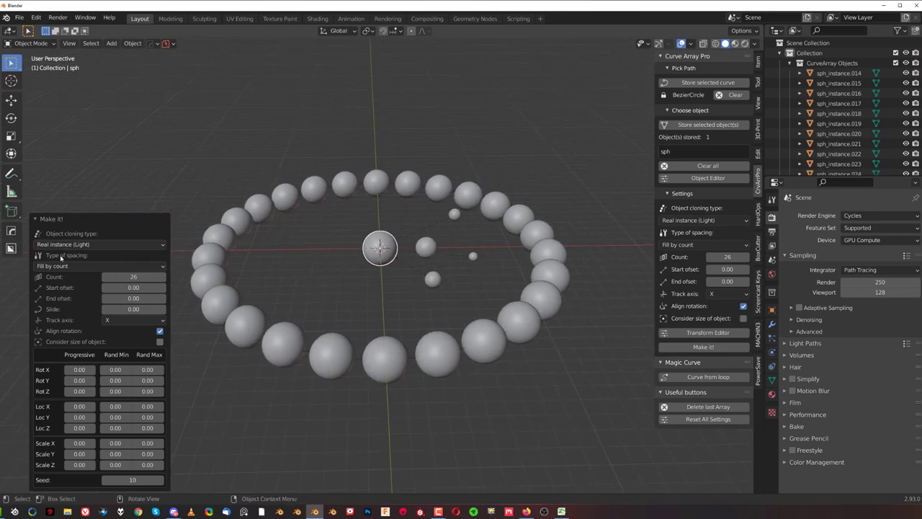
left_click(97, 244)
left_click(87, 267)
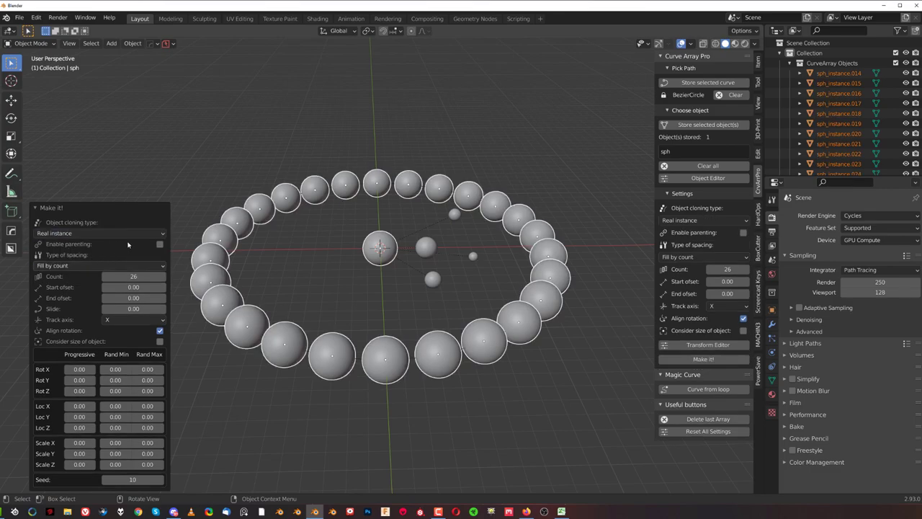
left_click(160, 245)
Set the array's progressive rotation to 3.18 on X, 1.59 on Y and 12.12 on Z
middle_click_drag(497, 237, 422, 354)
scroll(405, 296, "up", 2)
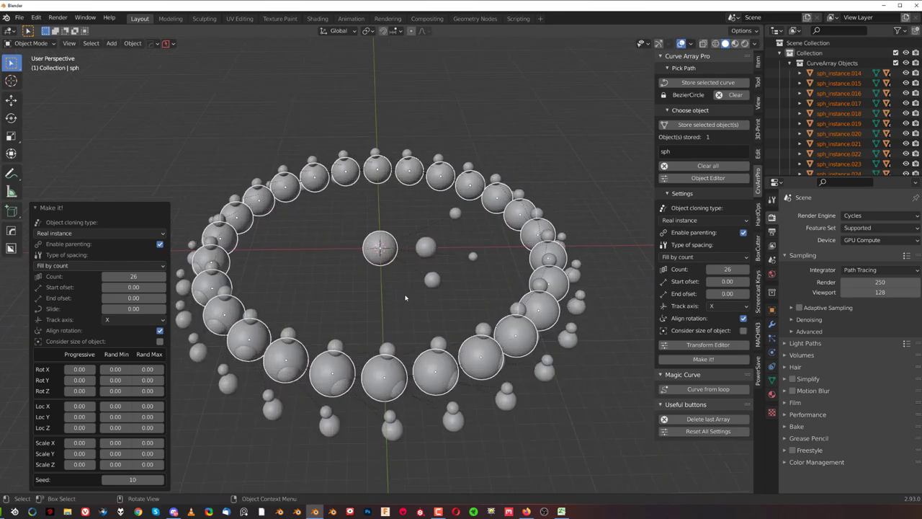
middle_click_drag(406, 296, 491, 80)
middle_click_drag(421, 339, 246, 351)
scroll(399, 262, "down", 2)
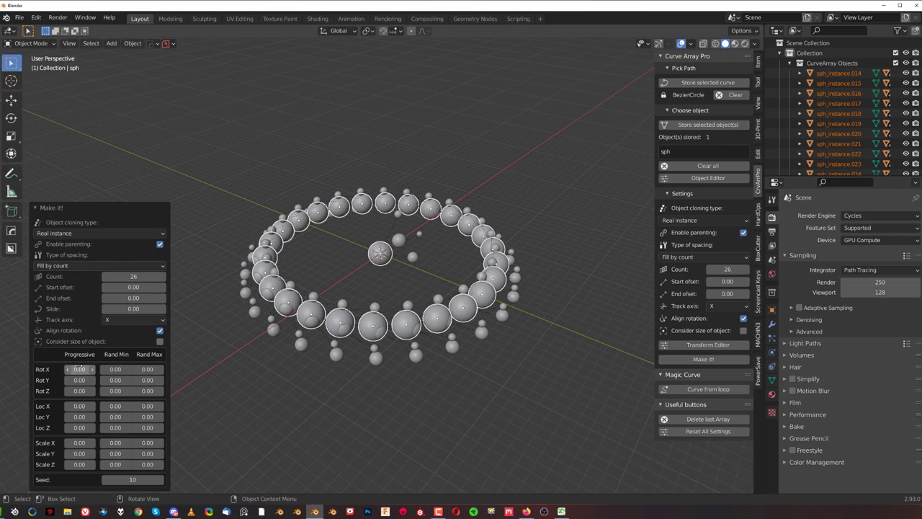
left_click_drag(79, 369, 128, 390)
Randomize the array's Y location with a maximum of 3.75 and set the seed to 13
middle_click_drag(408, 308, 432, 273)
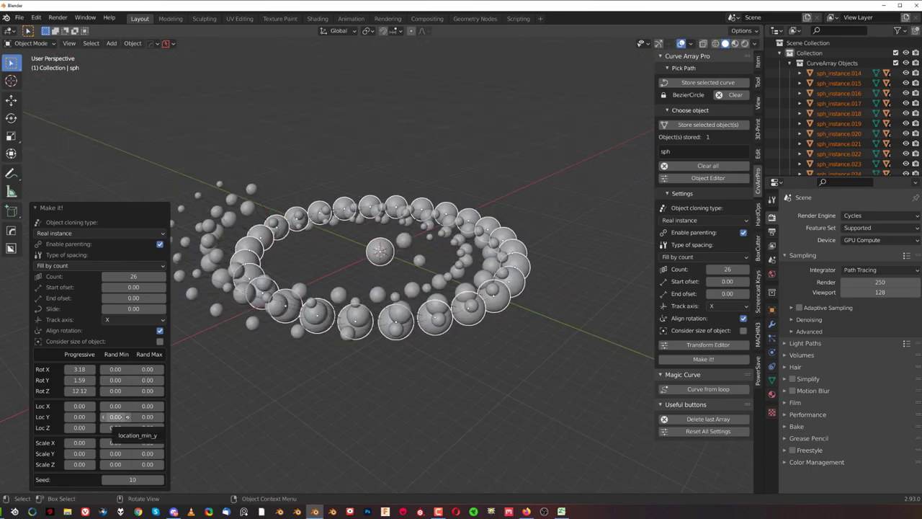
left_click_drag(113, 416, 187, 416)
middle_click_drag(310, 272, 308, 320)
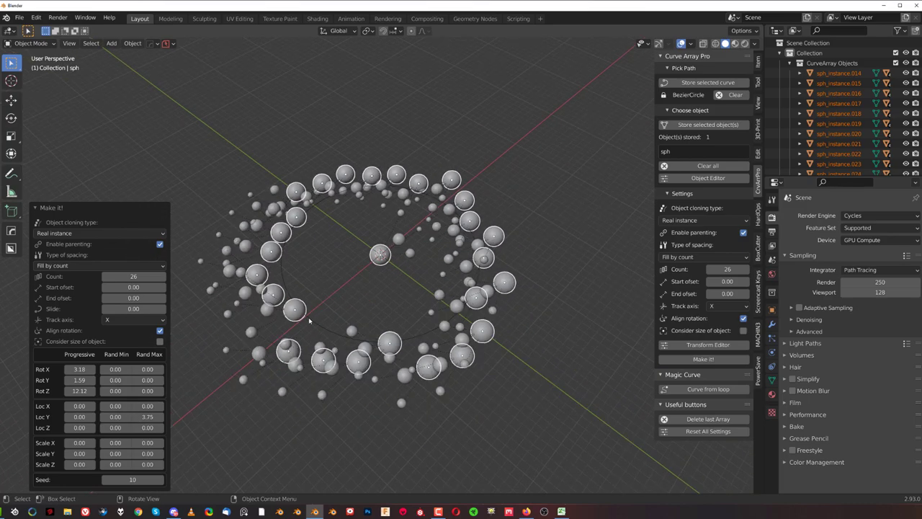
left_click(158, 479)
left_click(158, 479)
left_click(159, 479)
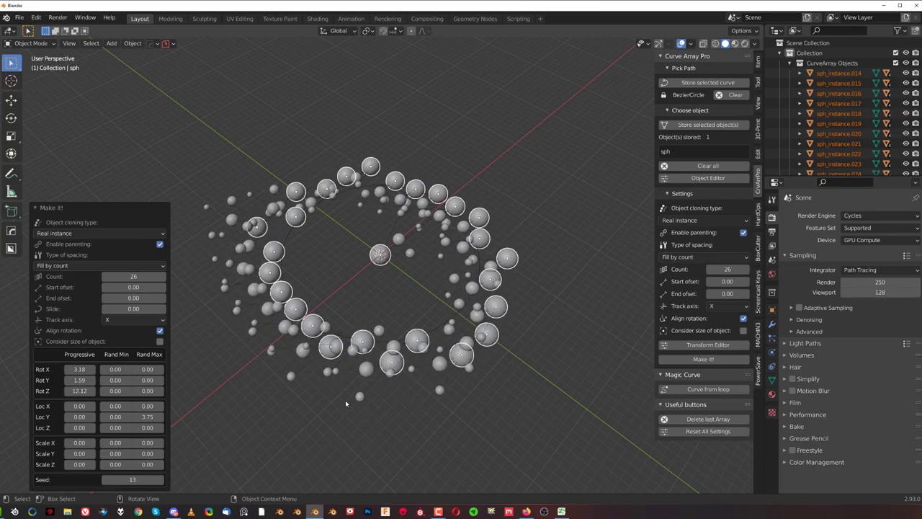
Delete the last array and the large parent sphere
middle_click_drag(347, 404, 424, 279)
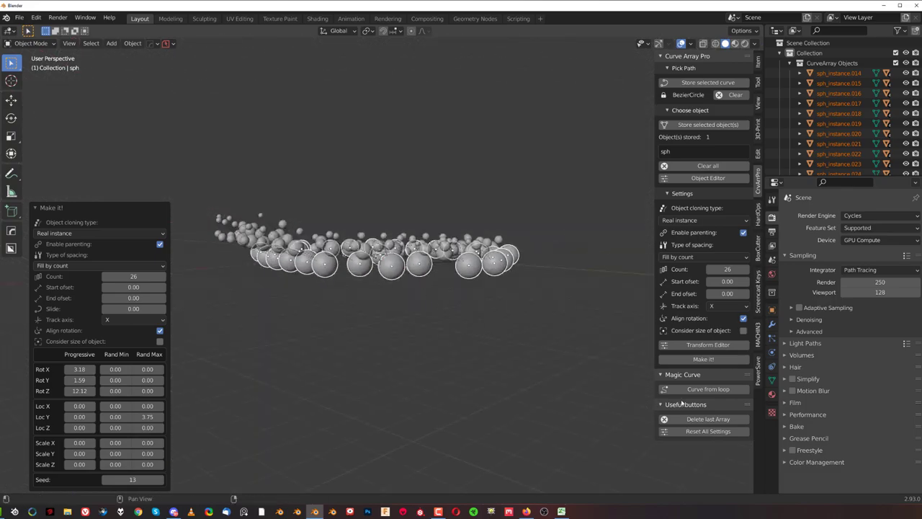
left_click(719, 420)
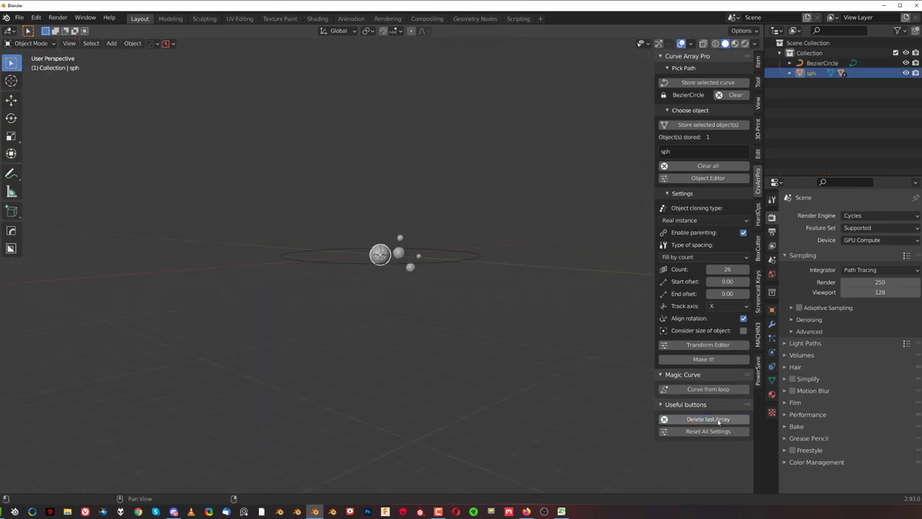
middle_click_drag(407, 250, 407, 268)
key("x")
left_click(407, 268)
Delete the four remaining sphere copies one by one
left_click(391, 228)
key("x")
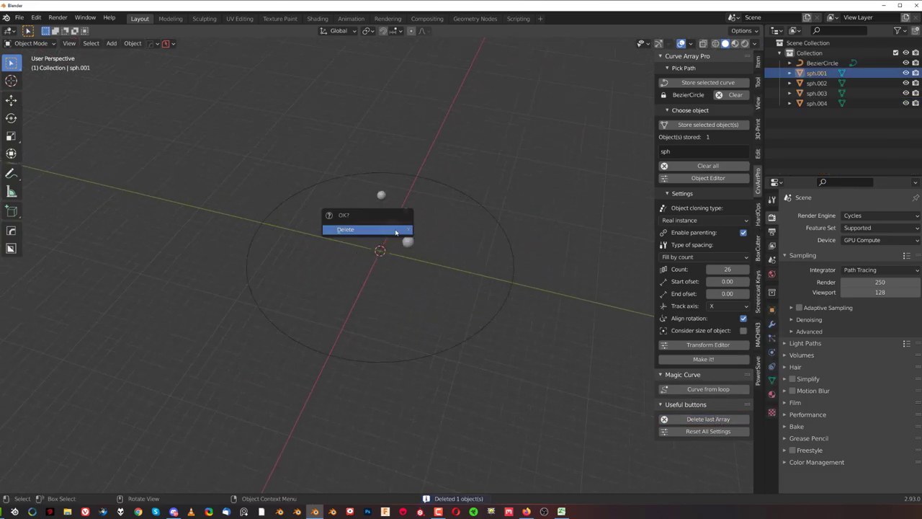
left_click(399, 231)
left_click(382, 195)
key("x")
left_click(388, 197)
left_click(405, 211)
key("x")
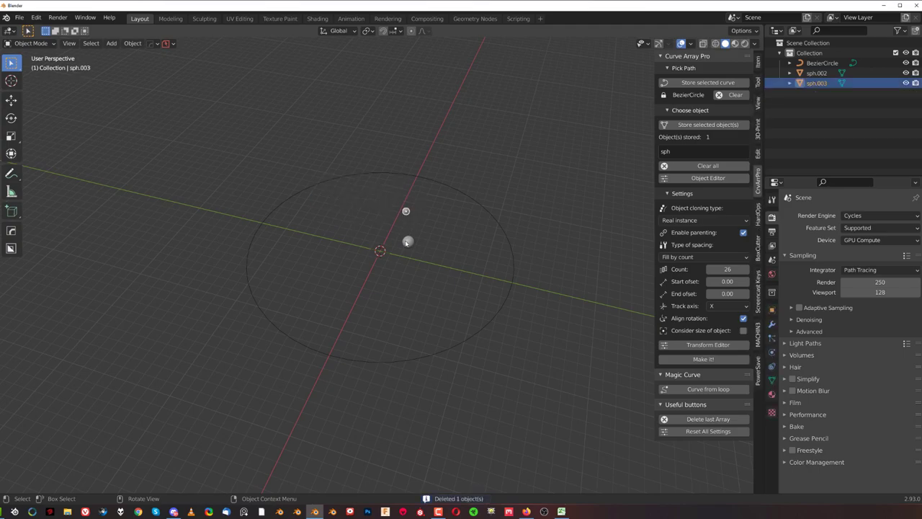
left_click(406, 242)
key("x")
left_click(406, 245)
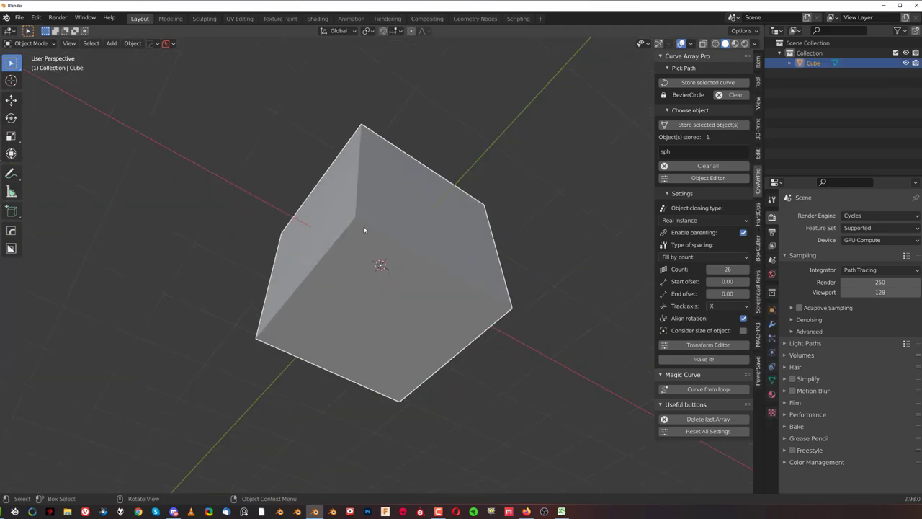
Scale the cube along the X axis by about 0.275 to make a thin box
middle_click_drag(364, 230, 512, 290)
key("s")
key("x")
left_click(428, 252)
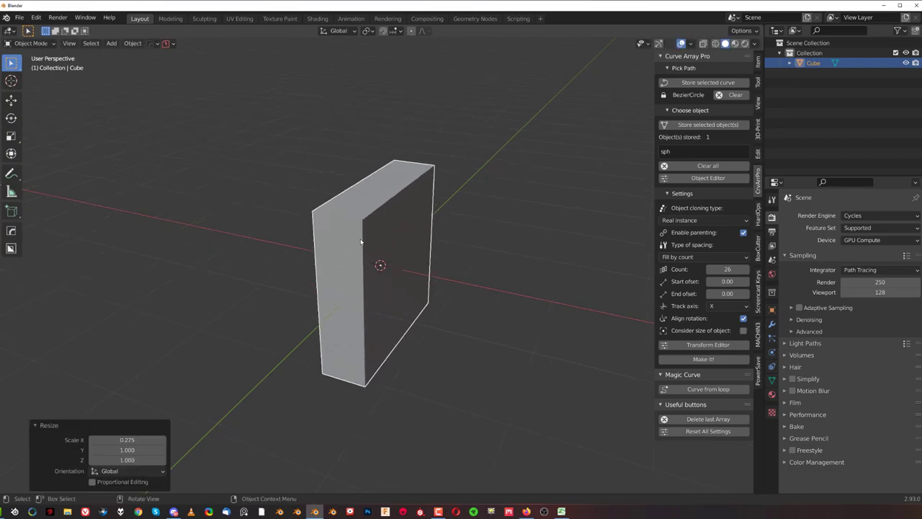
Turn on cavity shading for the viewport
middle_click_drag(377, 262, 374, 221)
right_click(384, 222)
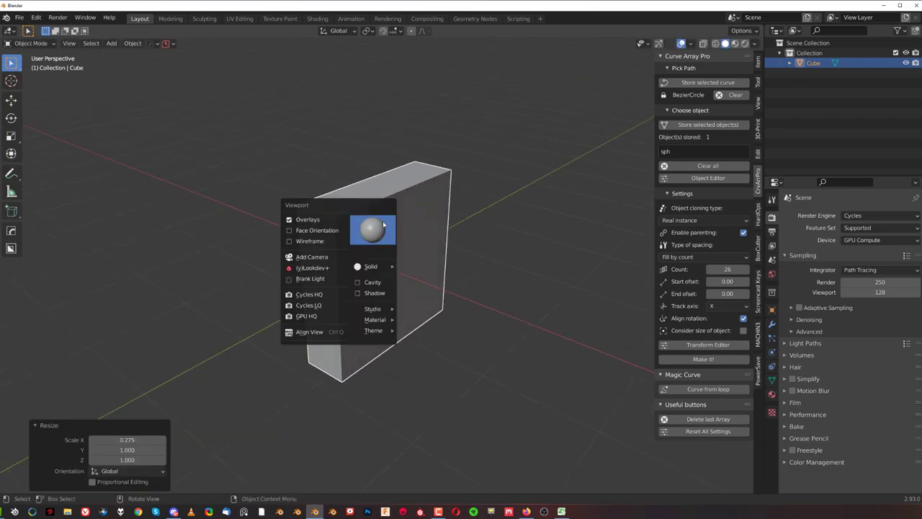
left_click(384, 282)
scroll(384, 283, "up", 1)
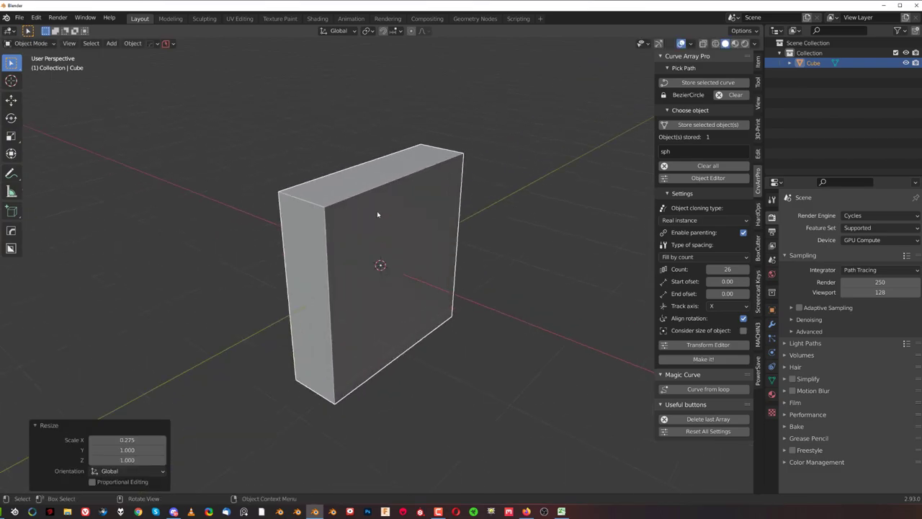
Bevel the four short corner edges of the thin box with 6 segments to round its corners
middle_click_drag(377, 214, 391, 222)
key("Tab")
left_click(394, 313)
left_click(419, 150, "ctrl+alt")
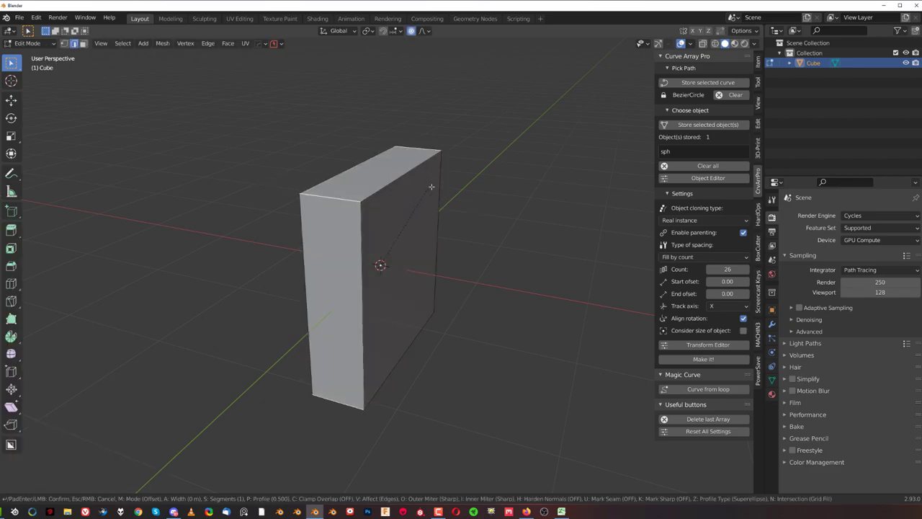
key("ctrl+b")
scroll(490, 206, "up", 5)
left_click(509, 221)
Select the large side face of the rounded box and apply the object's scale
key("3")
left_click(422, 233)
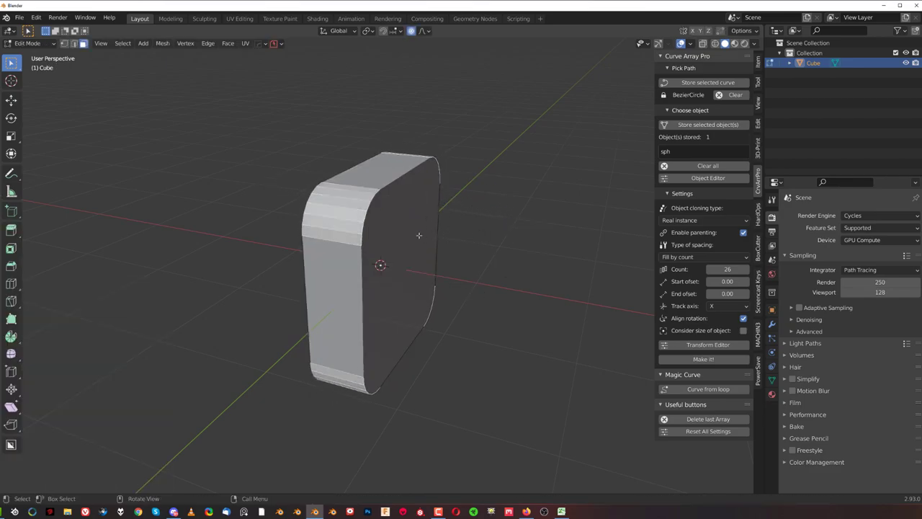
key("ctrl+b")
right_click(509, 266)
key("Tab")
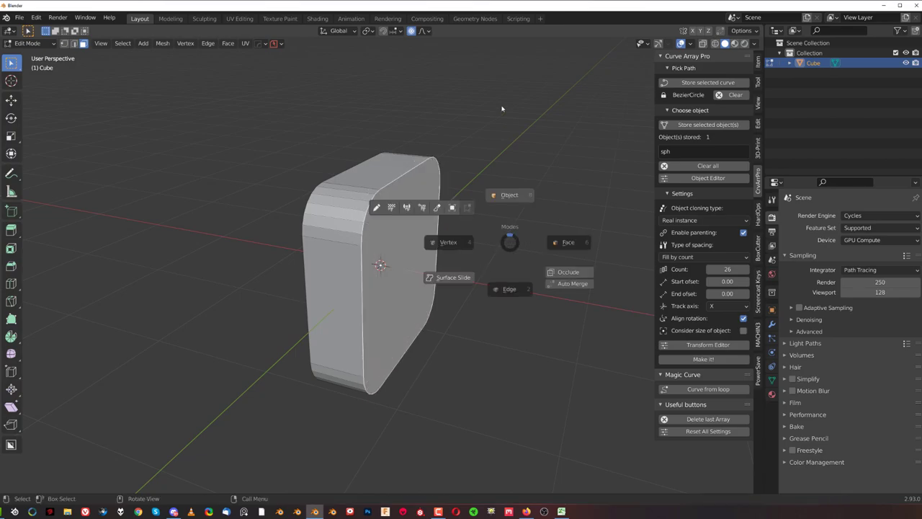
key("ctrl+a")
left_click(492, 212)
Bevel the border of the selected side face by about 0.269 m with 1 segment
key("Tab")
key("ctrl+b")
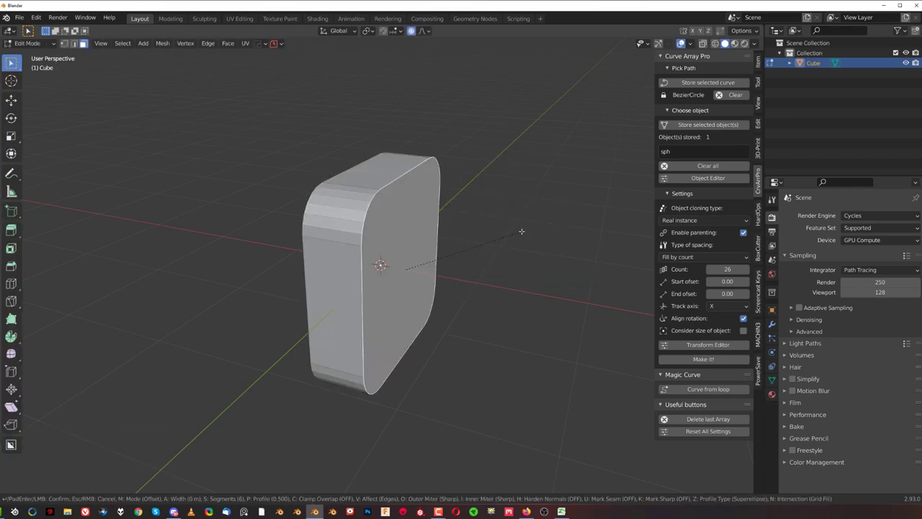
scroll(547, 242, "down", 5)
left_click(555, 242)
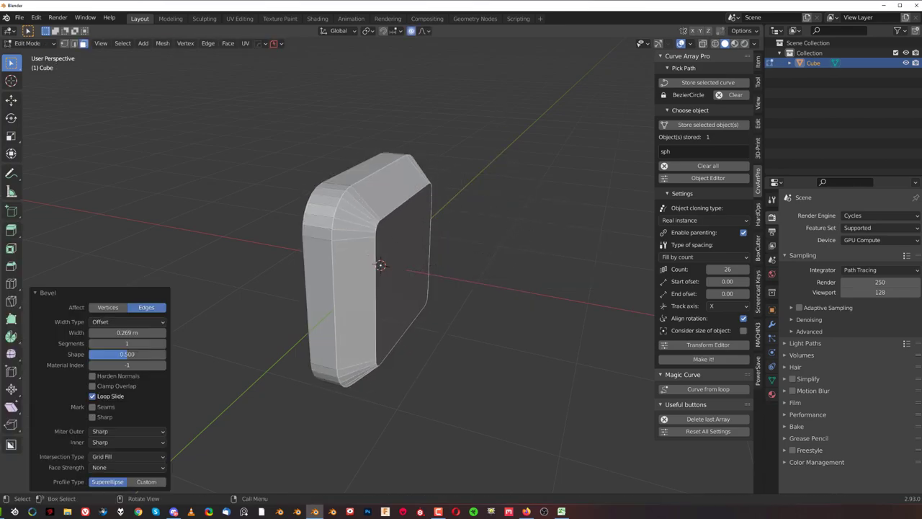
Sharpen the box with 30° sharpness and 60° auto smooth
key("Tab")
key("q")
left_click(420, 226)
Add one centered loop cut around the sloped bevel band of the box
key("Tab")
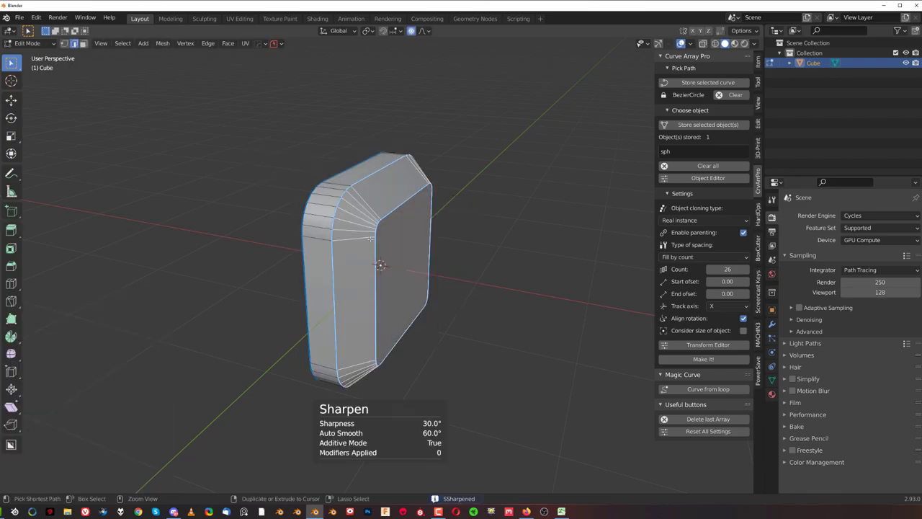
key("ctrl+r")
left_click(367, 240)
right_click(366, 239)
scroll(400, 220, "up", 2)
middle_click_drag(437, 234, 393, 206)
scroll(370, 183, "up", 1)
scroll(393, 206, "down", 2)
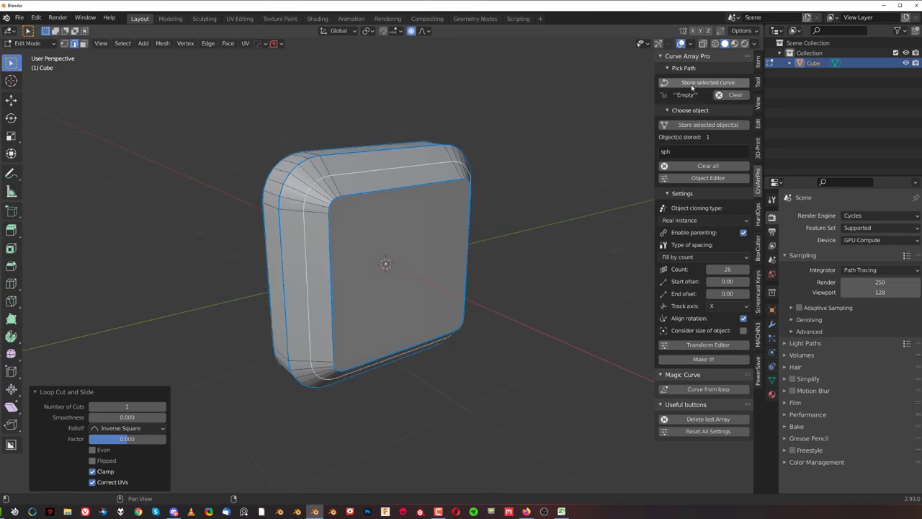
Create a curve from the selected loop of the box with Magic Curve
key("Tab")
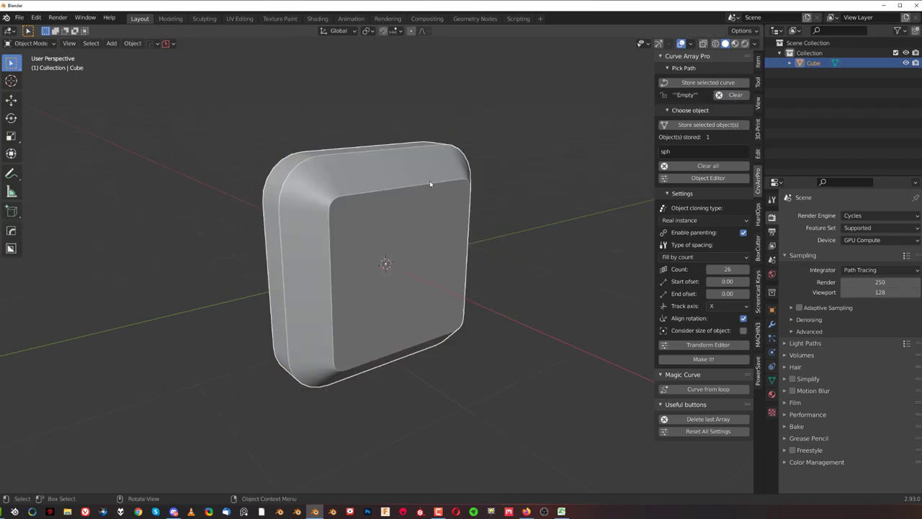
key("Tab")
key("1")
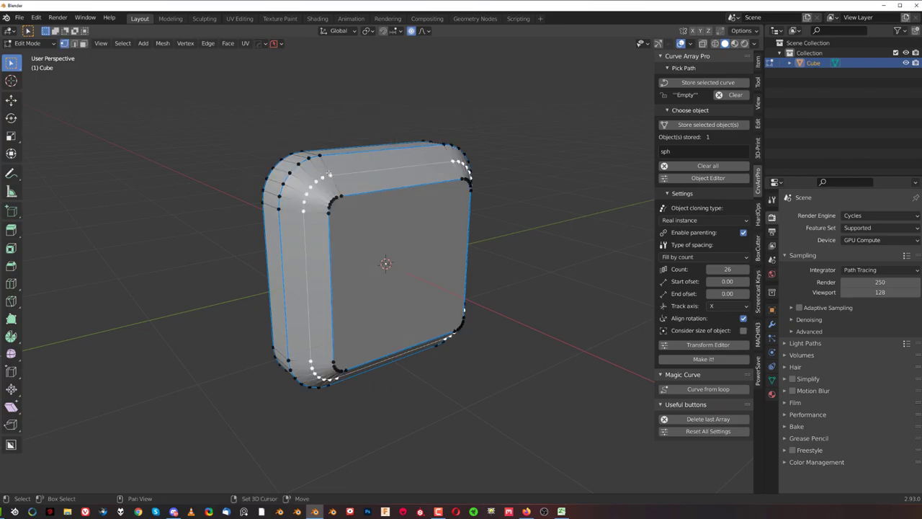
left_click(708, 389)
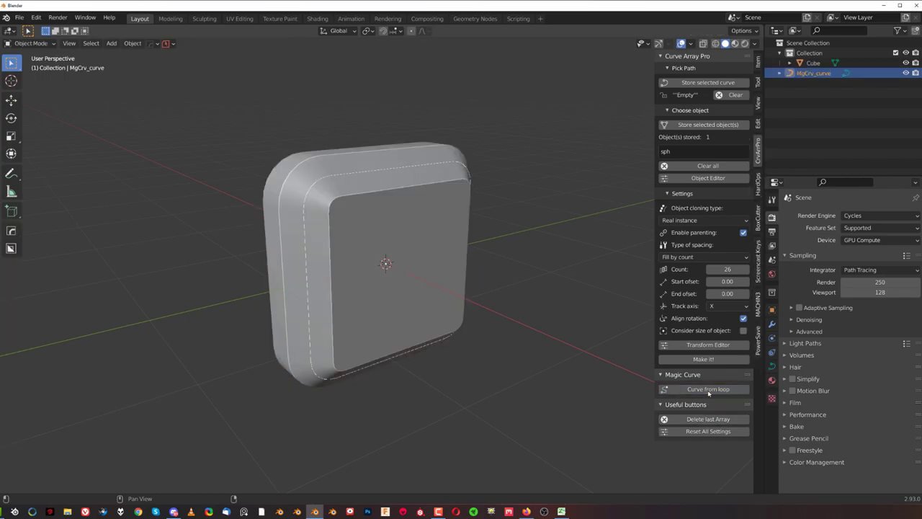
Store the curve created from the box's loop as the array path in Curve Array Pro
left_click(712, 83)
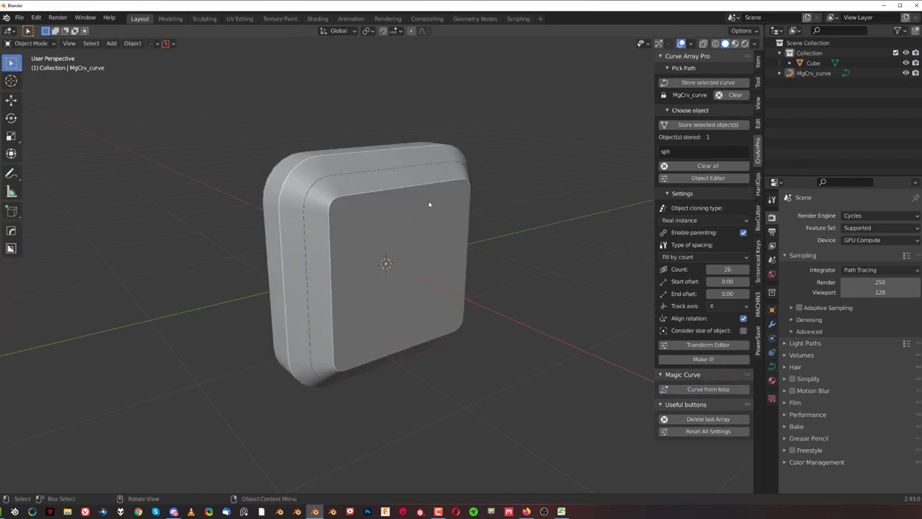
scroll(485, 264, "down", 6)
middle_click_drag(480, 247, 433, 255, "shift")
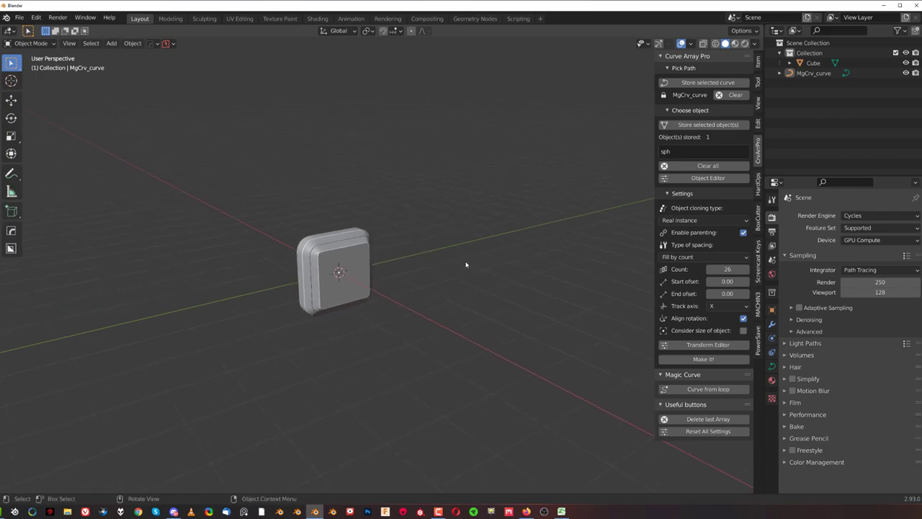
Insert the whole Panels v.3 decal library into the scene with DECALmachine
key("d")
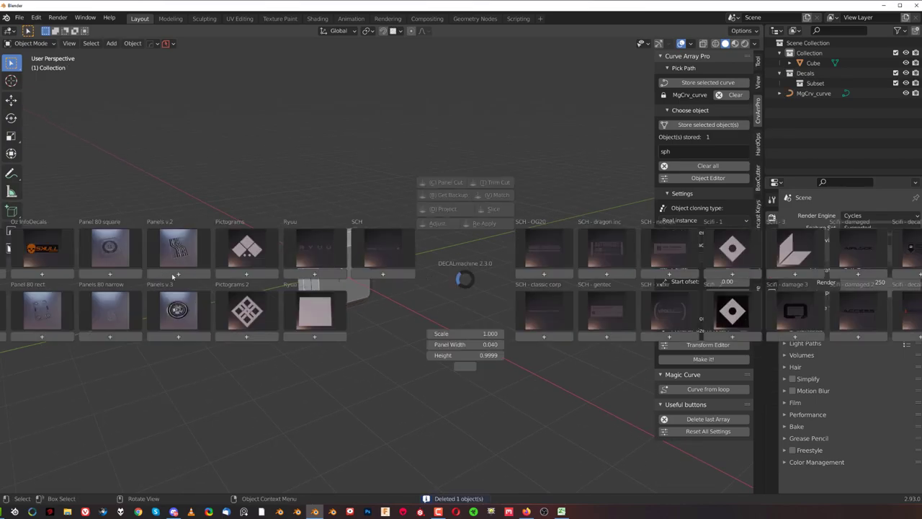
left_click(188, 336)
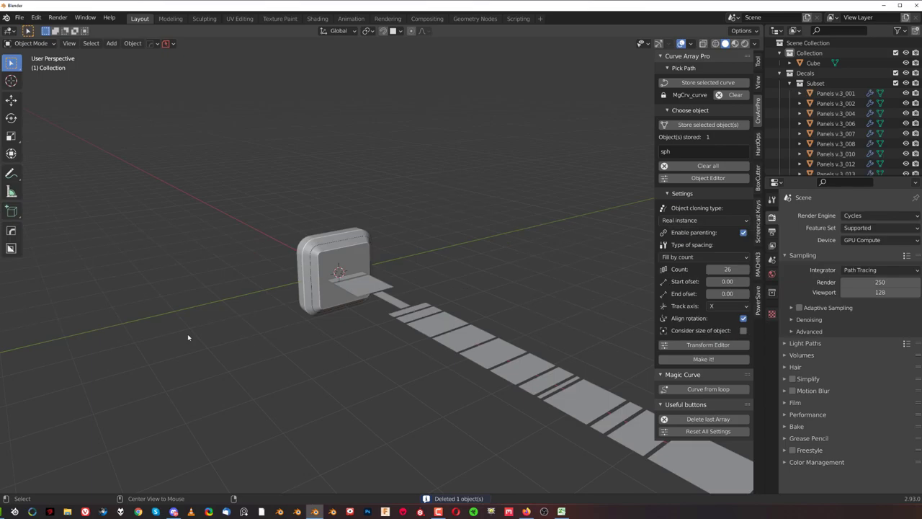
scroll(378, 286, "down", 4)
middle_click_drag(432, 243, 452, 286)
scroll(452, 285, "up", 2)
scroll(452, 286, "down", 4)
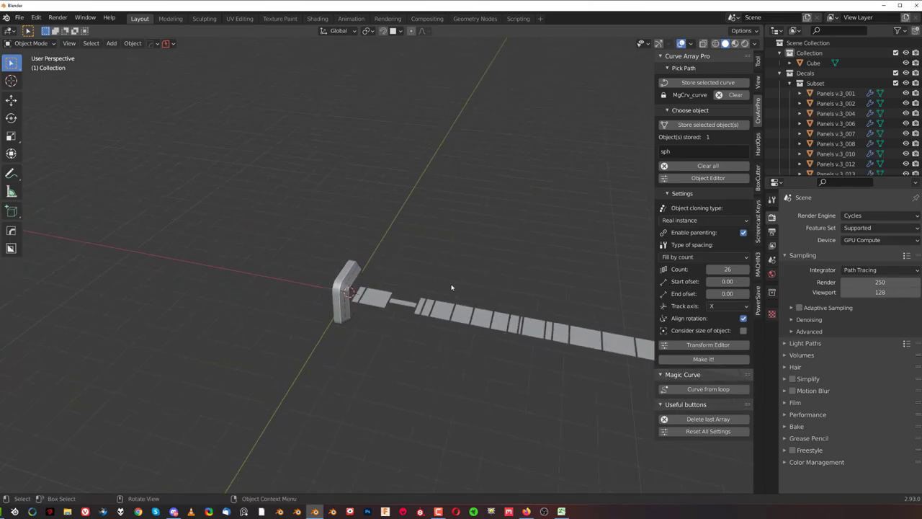
Select the round Panels v.3_002 decal beside the box and display the viewport in Material Preview shading
left_click(382, 293)
scroll(404, 298, "up", 6)
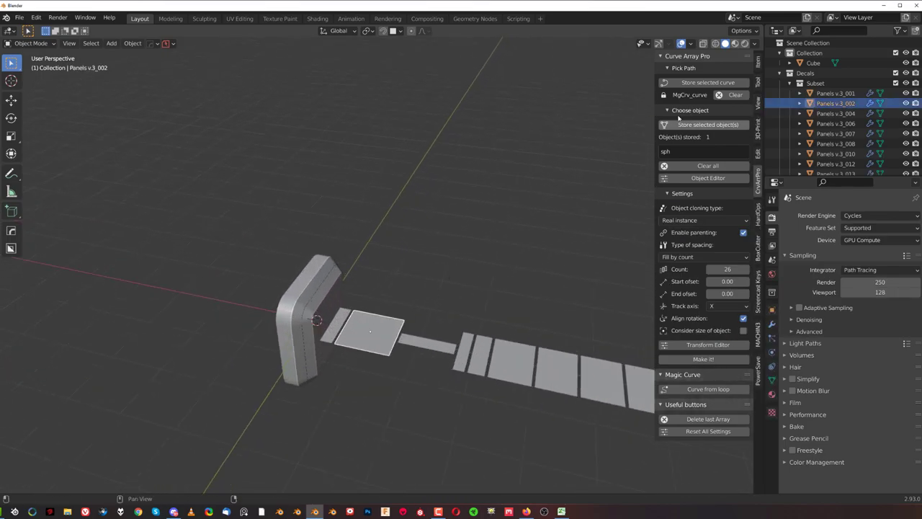
left_click(735, 45)
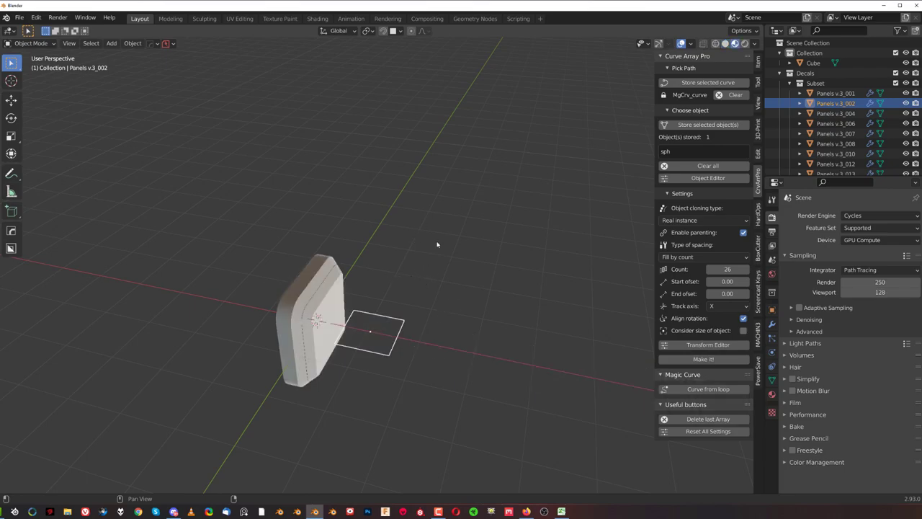
middle_click_drag(436, 244, 477, 387)
scroll(408, 255, "down", 4)
middle_click_drag(407, 255, 445, 284)
scroll(440, 291, "up", 2)
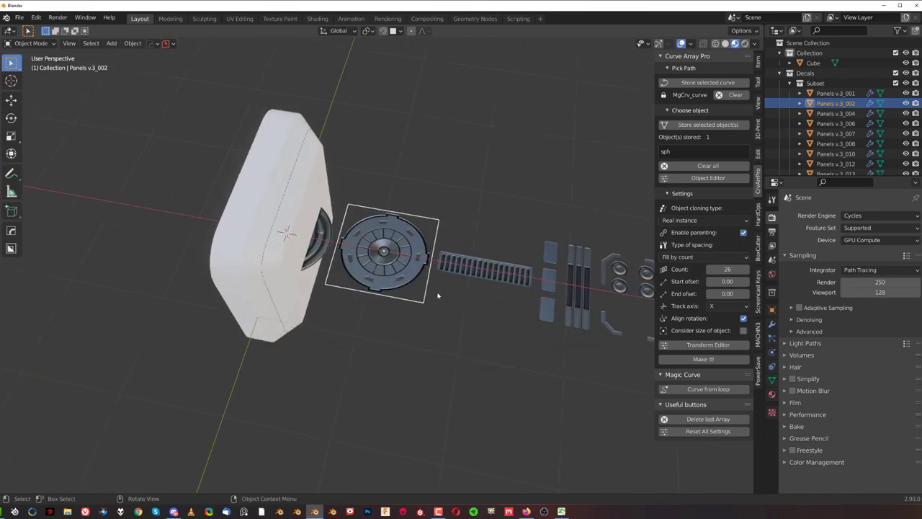
Scale the whole mesh of the round decal by 0.2 in Edit Mode
mouse_move(469, 231)
middle_mouse_down()
mouse_move(438, 179)
mouse_move(457, 224)
middle_mouse_up()
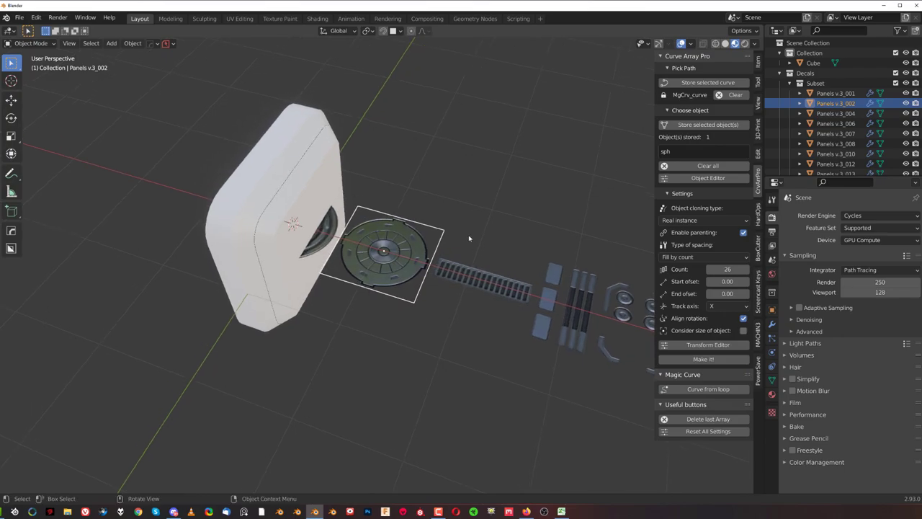
key("Tab")
key("a")
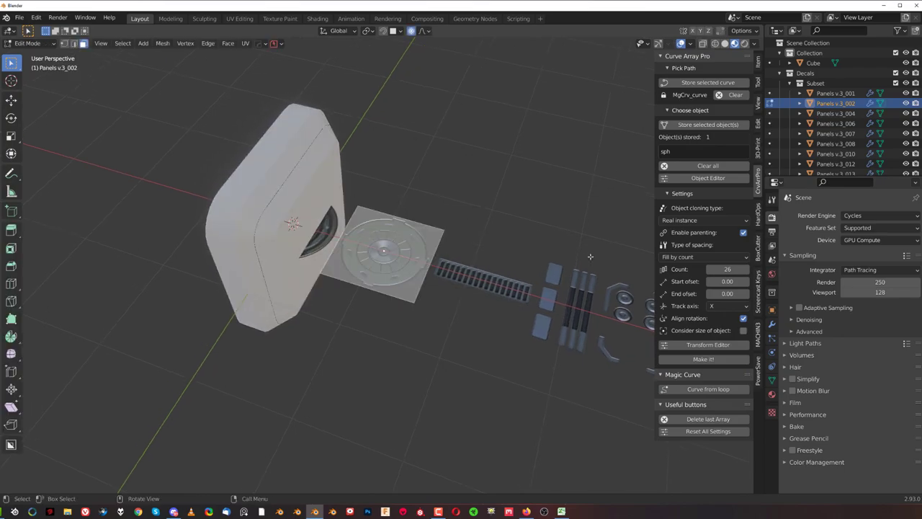
key("s")
left_click(439, 251)
scroll(427, 193, "up", 4)
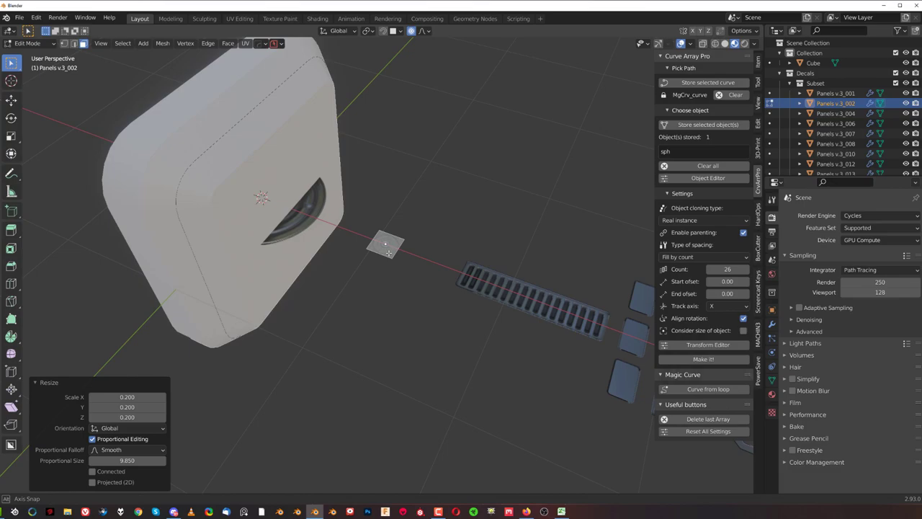
key("Tab")
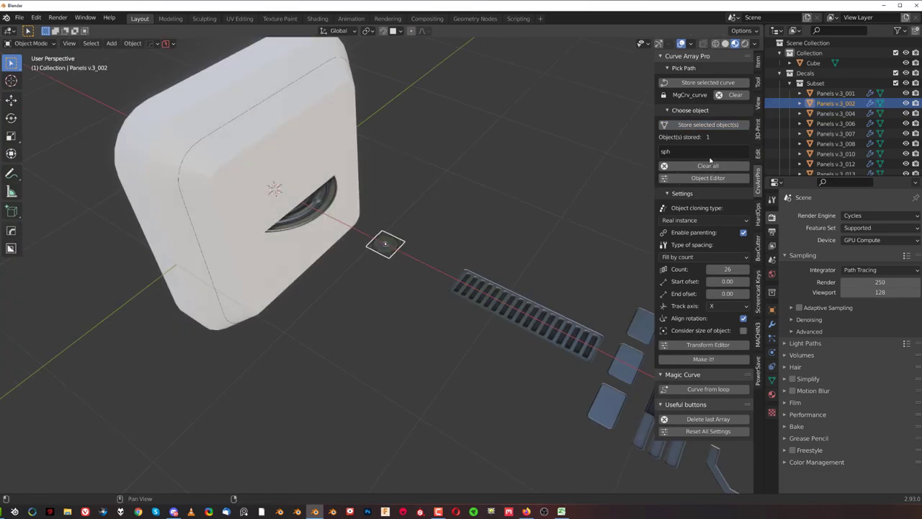
Store the scaled round decal as the array object and array it along the stored curve
left_click(709, 126)
scroll(370, 210, "down", 3)
scroll(411, 280, "up", 2)
middle_click_drag(370, 210, 386, 252, "shift")
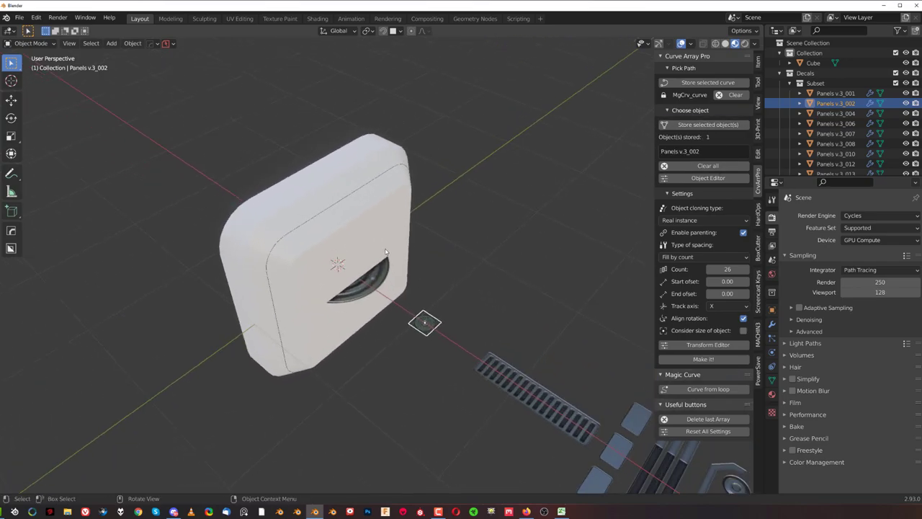
left_click(703, 359)
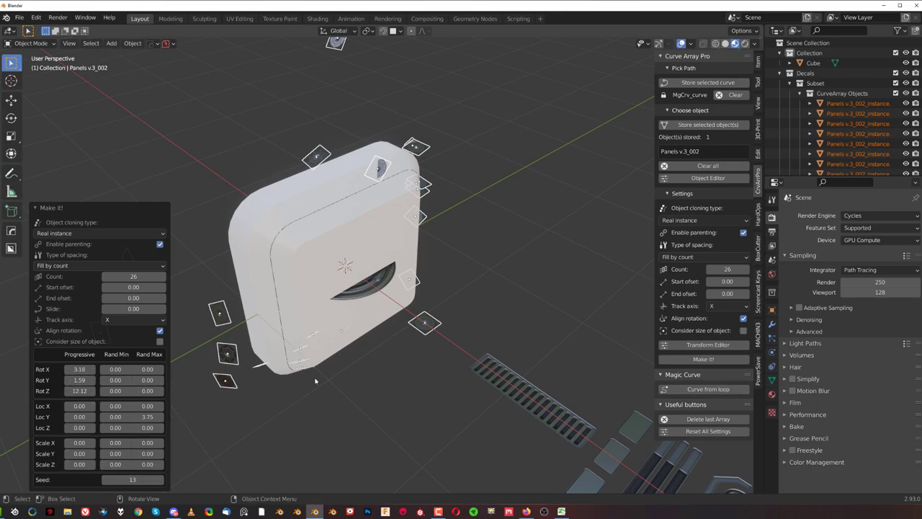
Delete the decal array and reset all Curve Array Pro settings
left_click(708, 422)
left_click(708, 431)
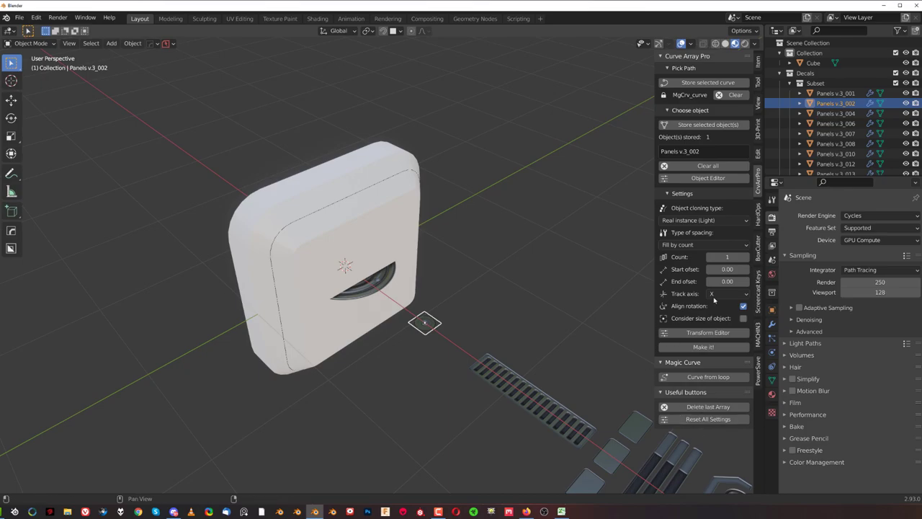
Array the round decal along the curve with the default settings and raise the count to 249
left_click(703, 347)
middle_click_drag(382, 241, 405, 237)
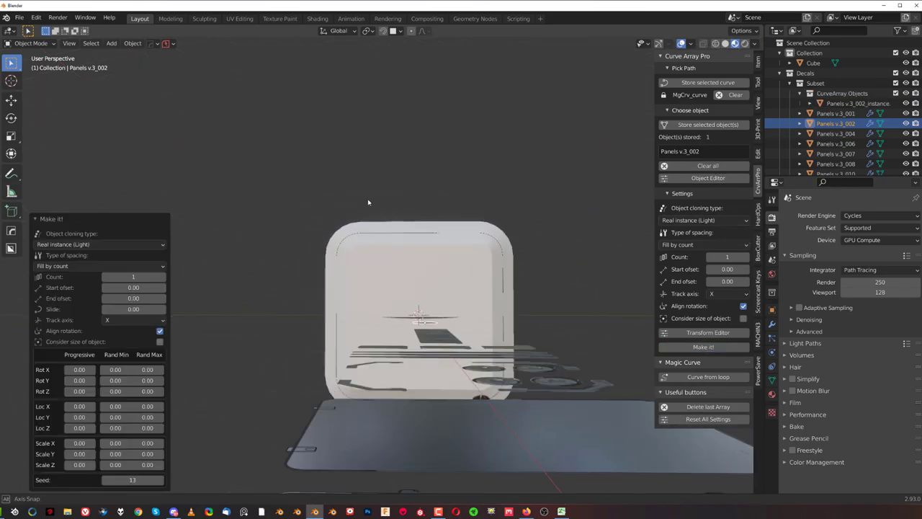
middle_click_drag(367, 201, 326, 43)
scroll(421, 273, "up", 5)
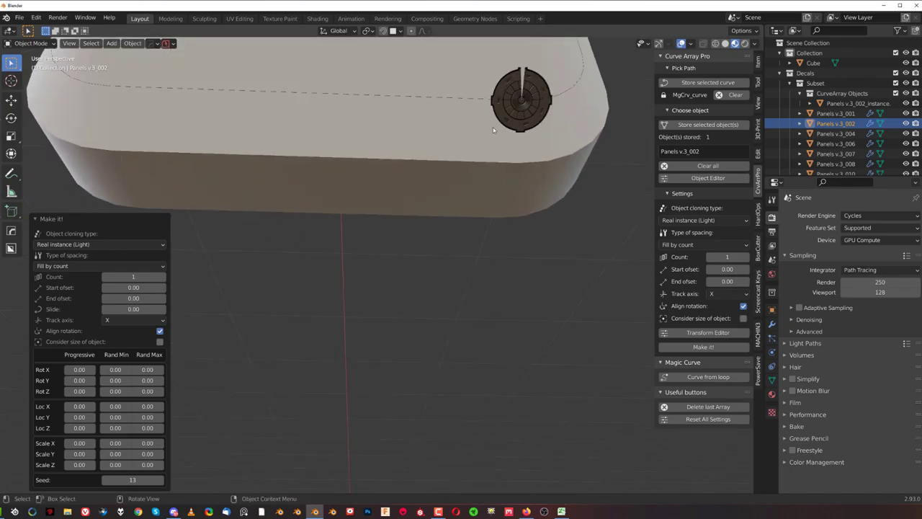
scroll(493, 130, "down", 6)
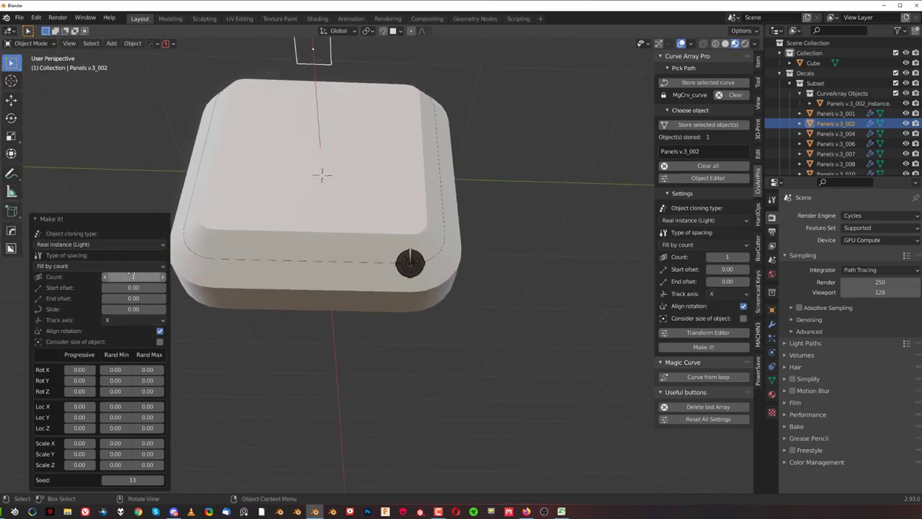
left_click_drag(133, 276, 216, 276)
middle_click_drag(216, 230, 209, 282)
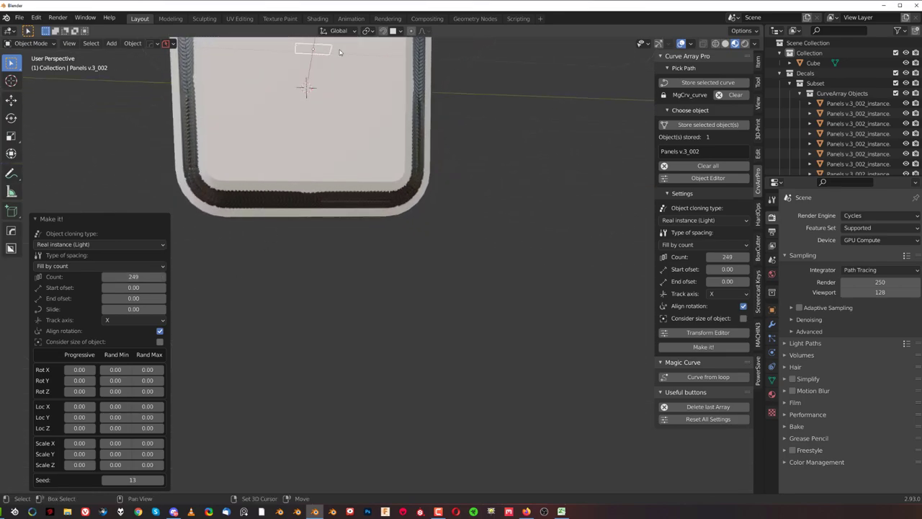
middle_click_drag(223, 177, 274, 217, "shift")
Set the decal array's count to 20
double_click(136, 276)
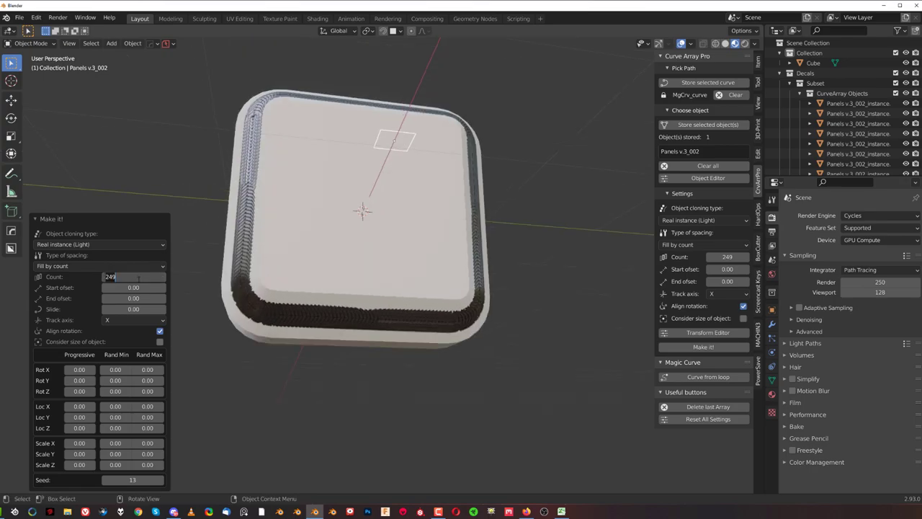
type("20")
key("Return")
Examine from several angles how the arrayed decals sit on the box's sloped bevel band
middle_click_drag(159, 296, 304, 250)
middle_click_drag(486, 266, 420, 282, "shift")
scroll(420, 281, "up", 2)
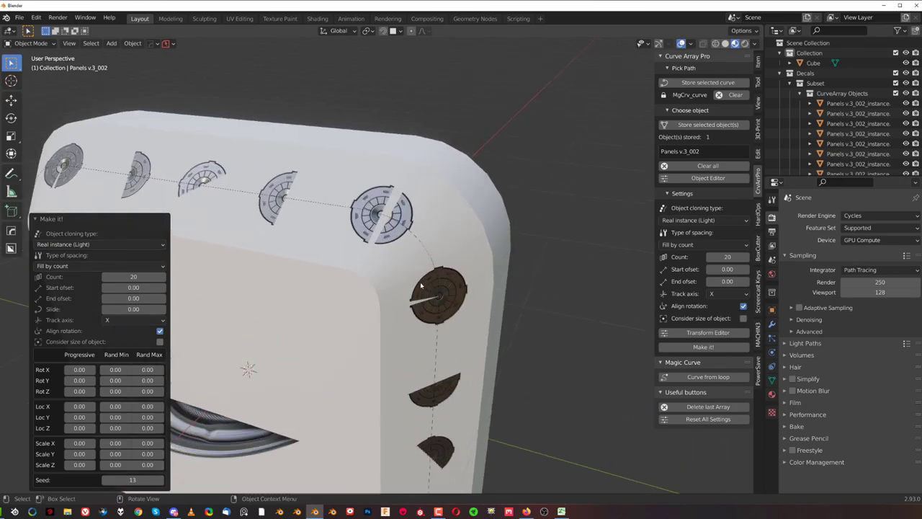
middle_click_drag(391, 216, 476, 310)
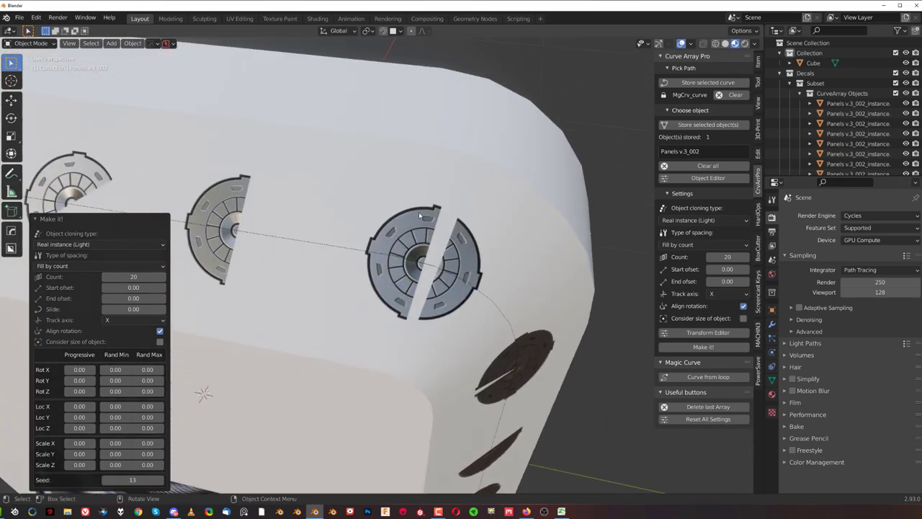
scroll(360, 296, "down", 7)
middle_click_drag(360, 296, 497, 288)
middle_click_drag(206, 261, 379, 242, "shift")
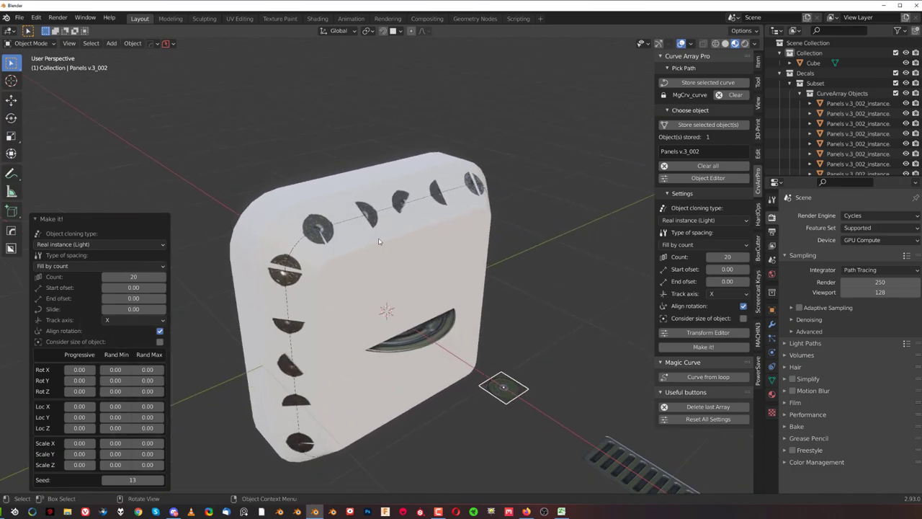
Compare the modifier stack of an arrayed decal instance near the box corner with that of the original round decal
left_click(318, 229)
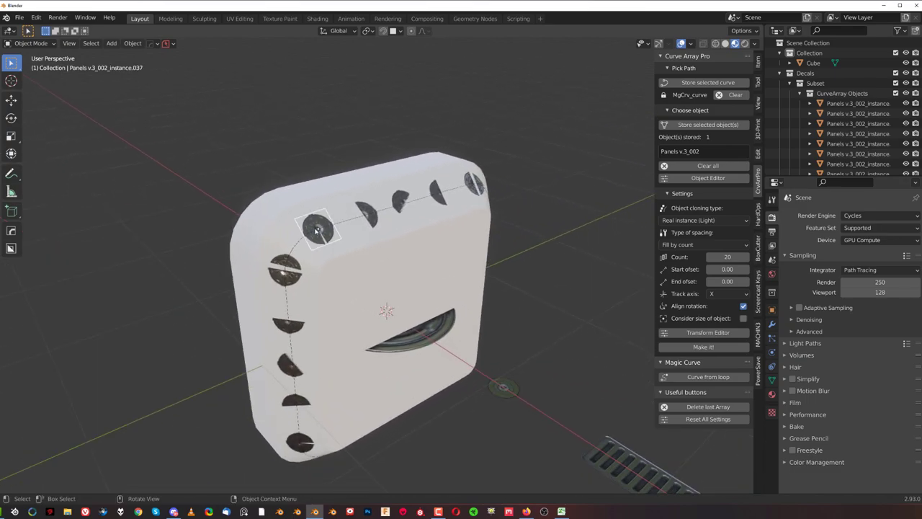
key("ctrl+grave")
left_click(286, 255)
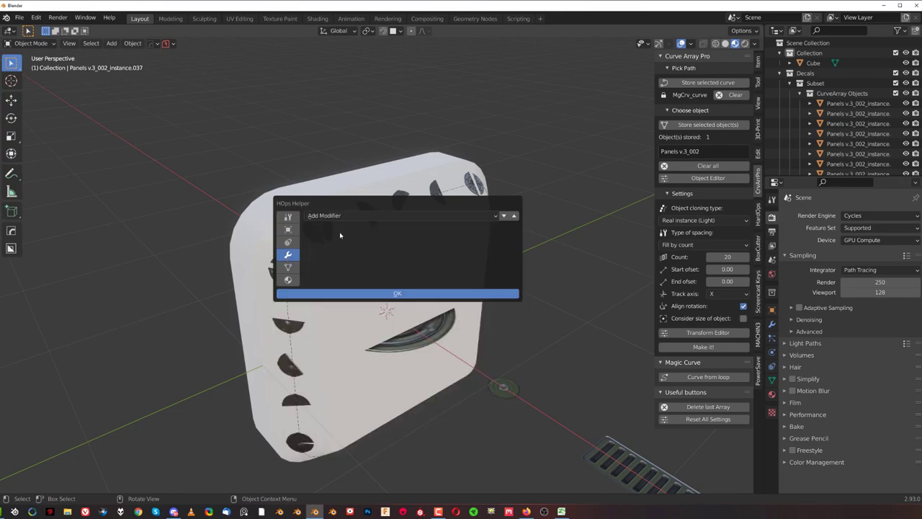
left_click(455, 293)
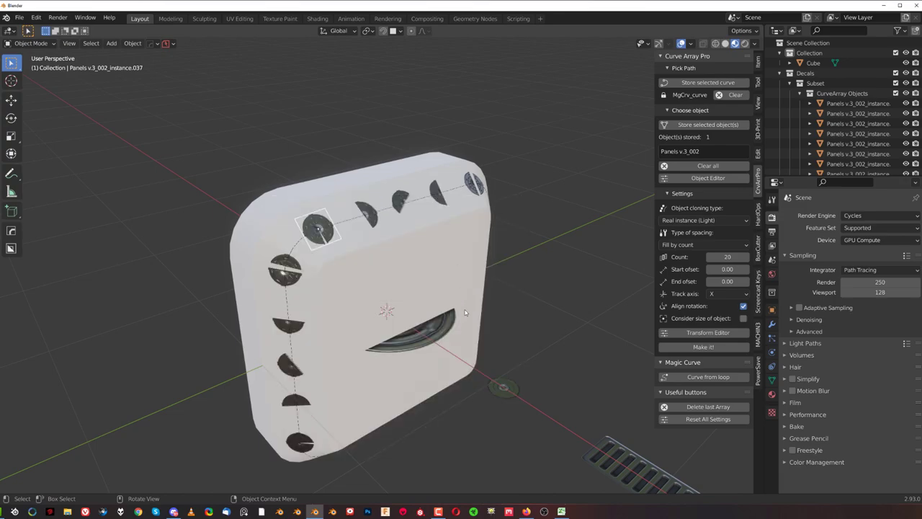
key("ctrl+grave")
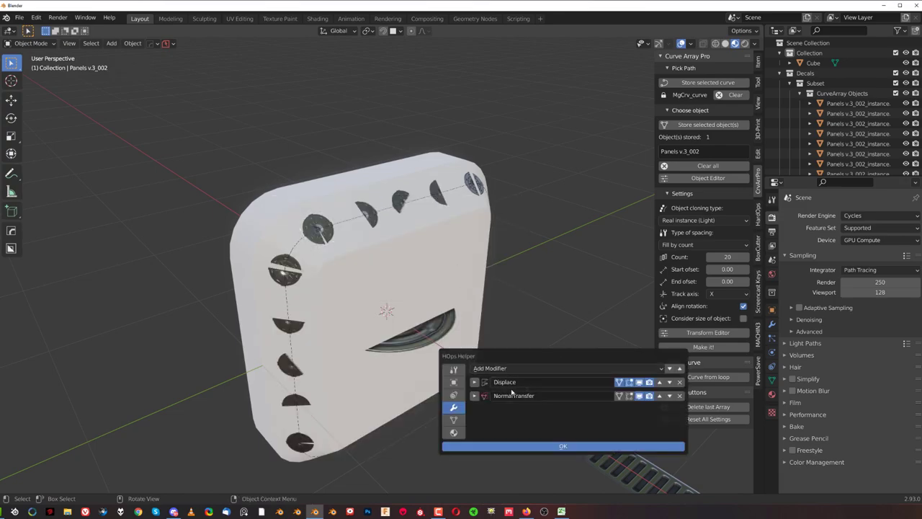
left_click(351, 255)
left_click(308, 223)
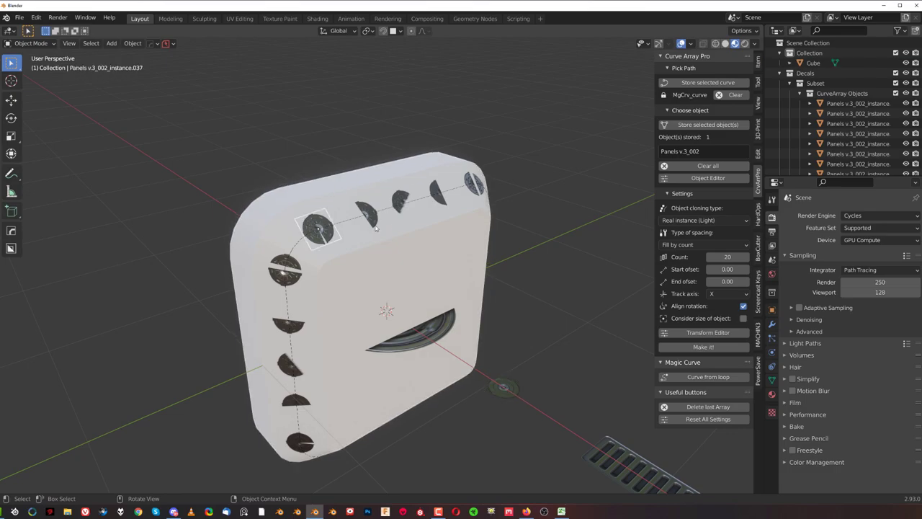
key("d")
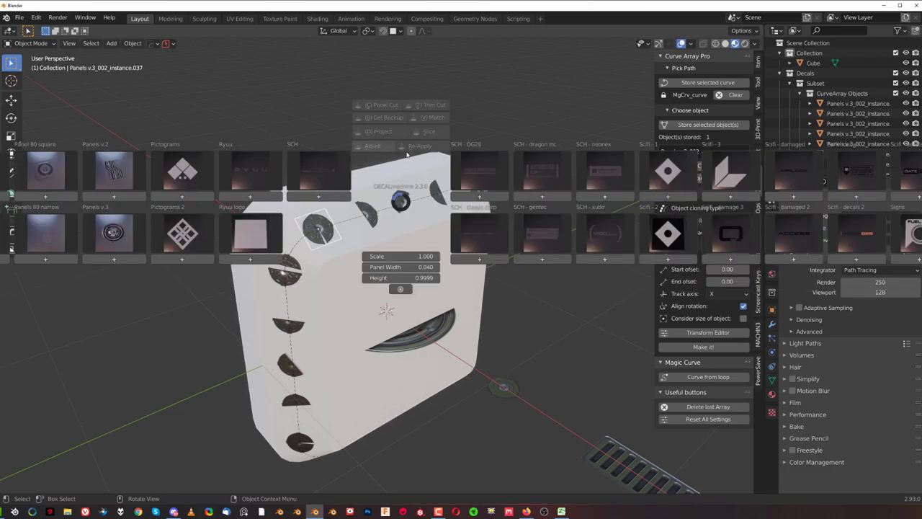
key("Escape")
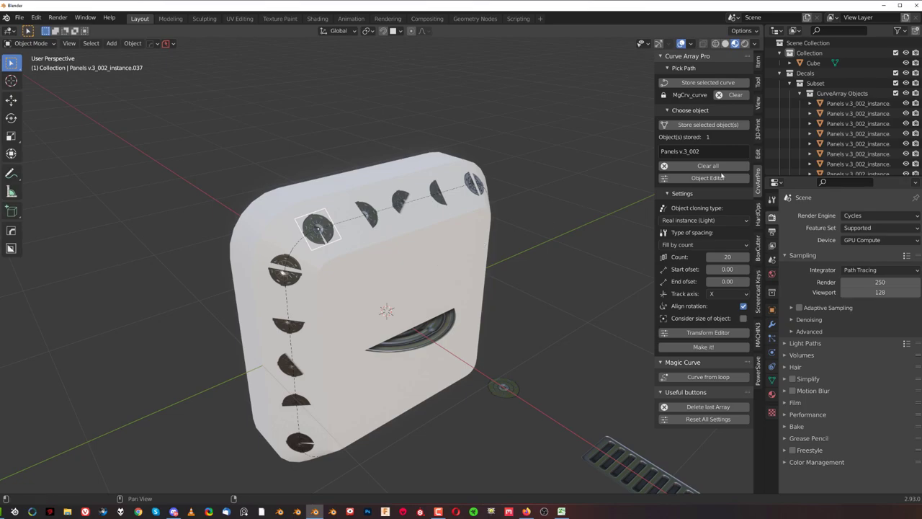
Delete all decal instances in the CurveArray Objects collection and remove the last array
left_click(849, 94)
right_click(849, 93)
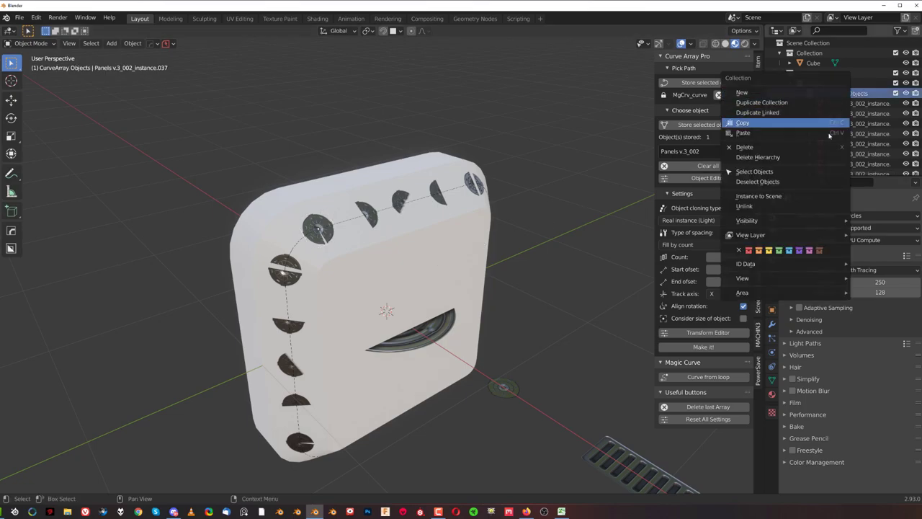
left_click(749, 172)
key("x")
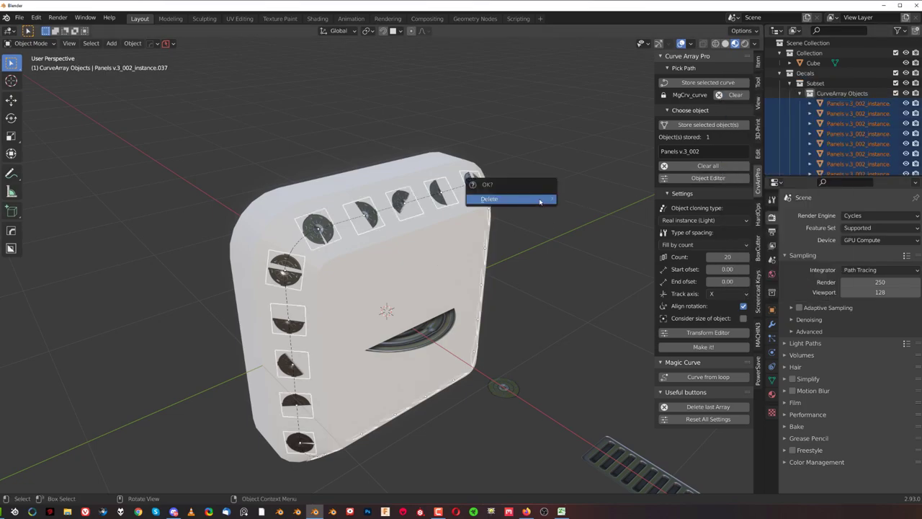
left_click(538, 201)
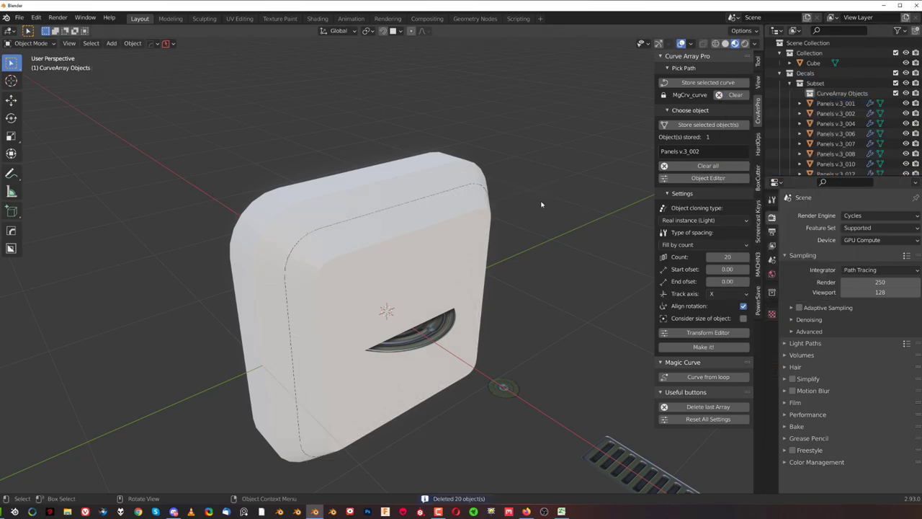
left_click(702, 407)
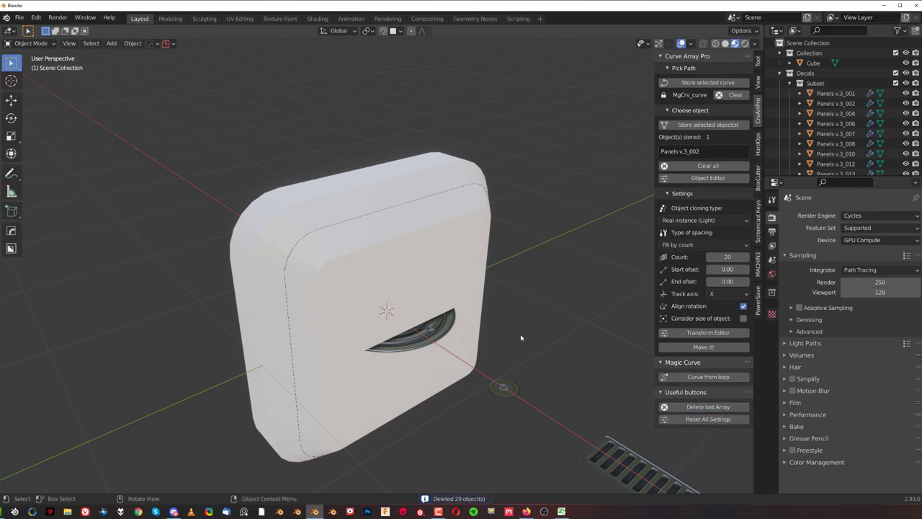
middle_click_drag(521, 337, 439, 302)
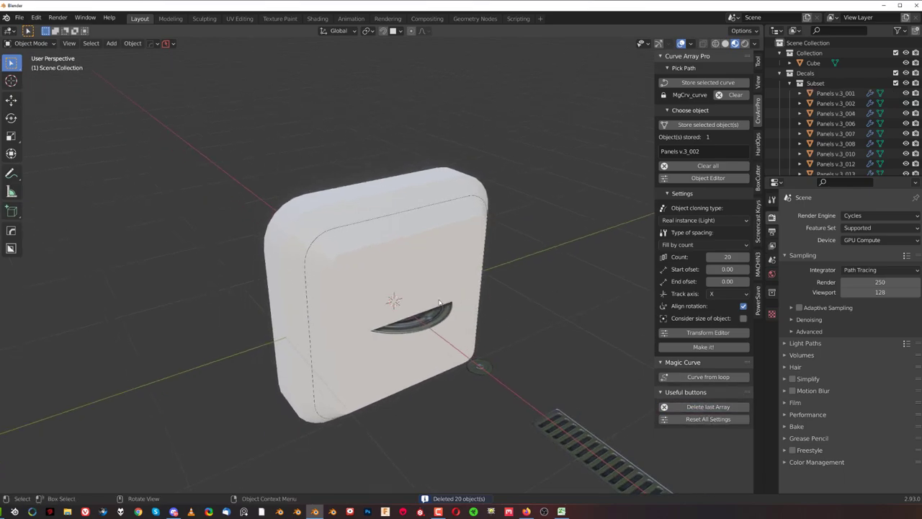
Array the stored round decal along the Magic Curve with a count of 20, using the Real instance cloning type
left_click(481, 367)
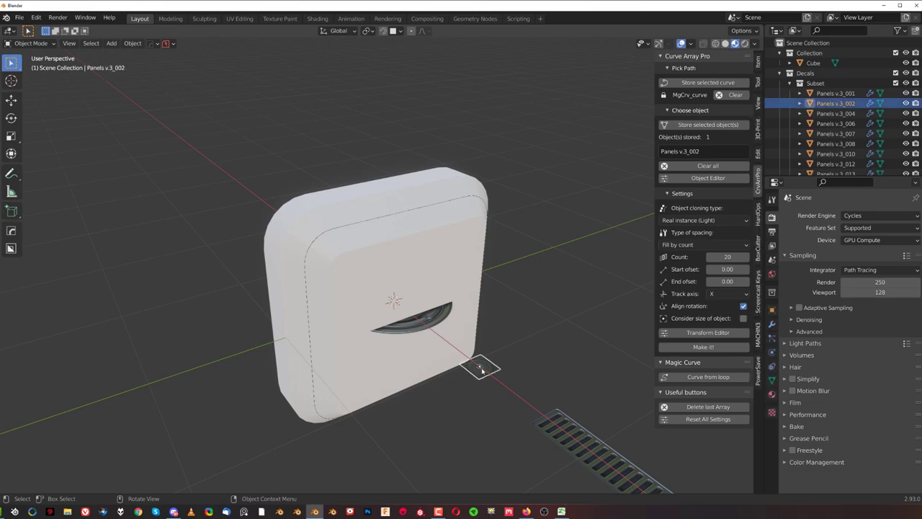
left_click(702, 347)
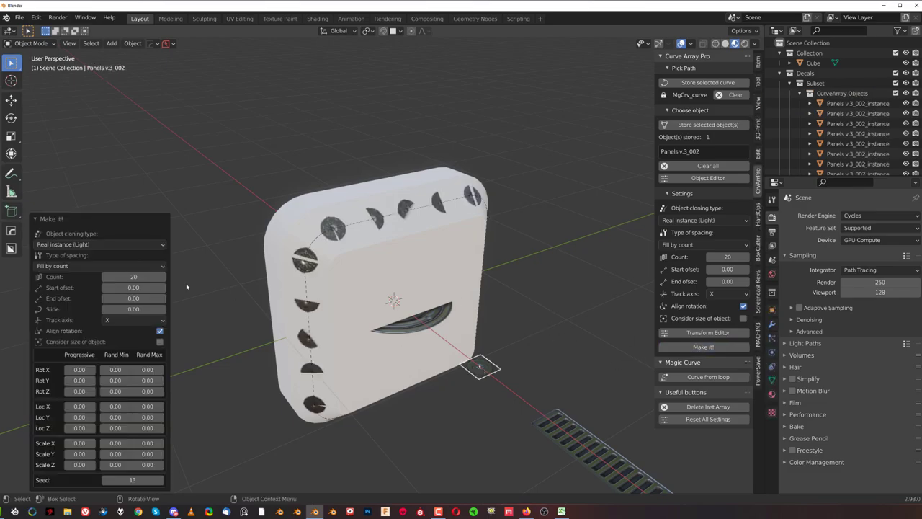
left_click(83, 244)
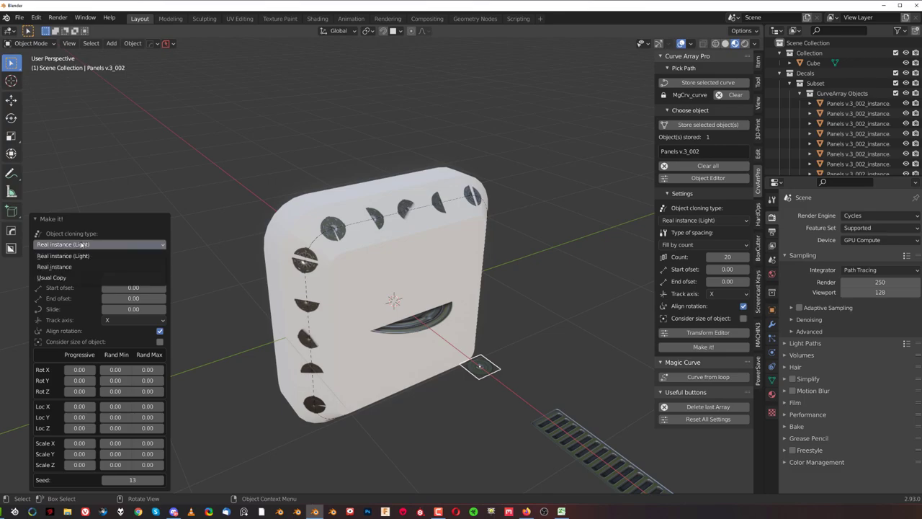
left_click(79, 266)
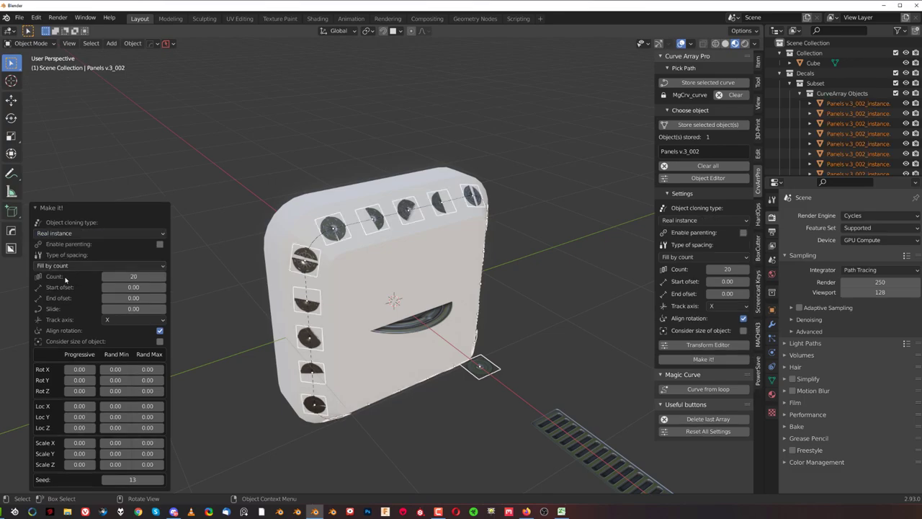
Project the arrayed round decals onto the box's bevelled surface
scroll(249, 257, "up", 5)
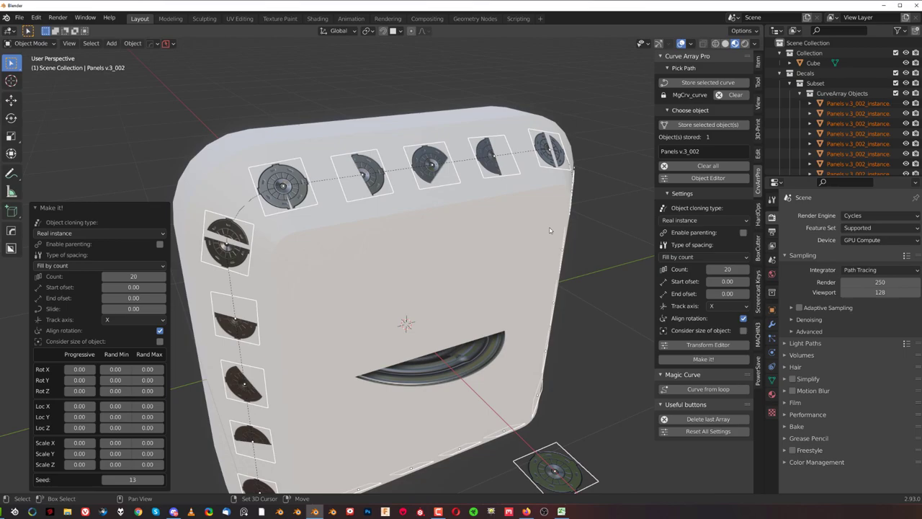
scroll(495, 249, "down", 2)
middle_click_drag(444, 257, 486, 254, "shift")
key("d")
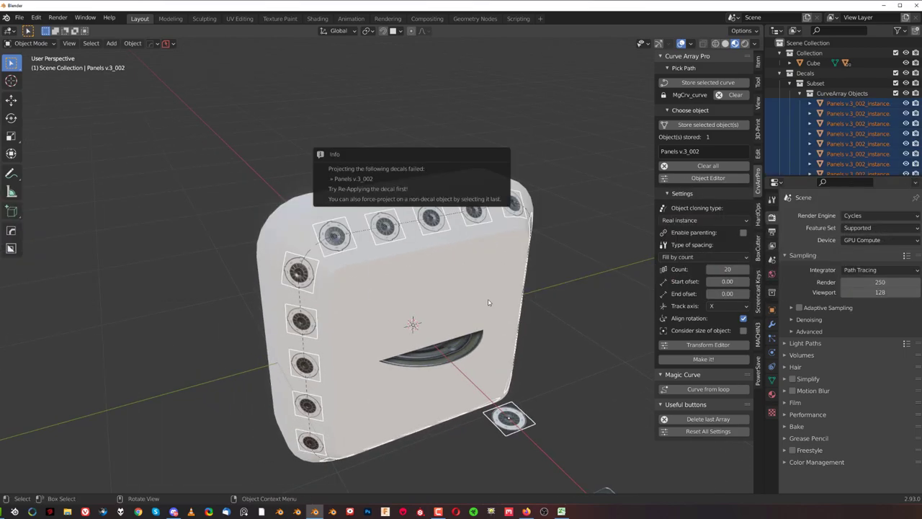
scroll(433, 228, "up", 2)
middle_click_drag(433, 228, 463, 223)
scroll(468, 226, "up", 4)
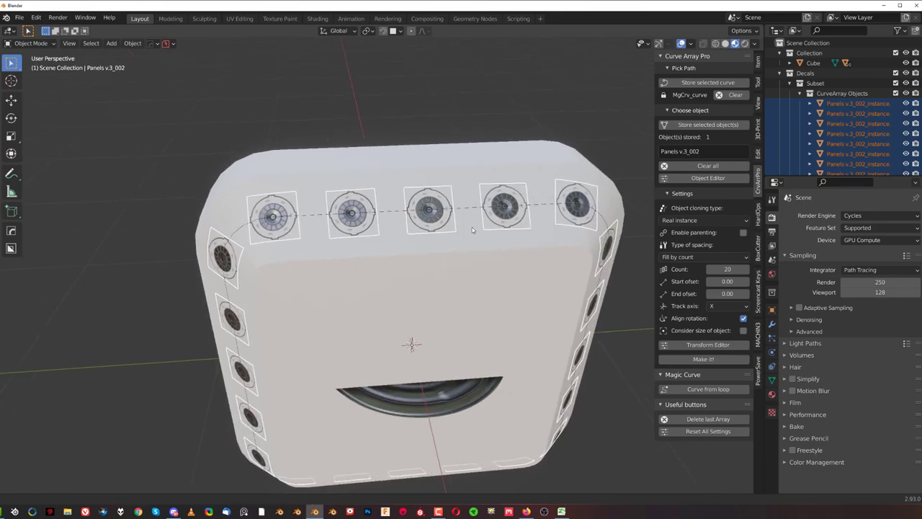
Assign a blank Principled material to the box
left_click(480, 275)
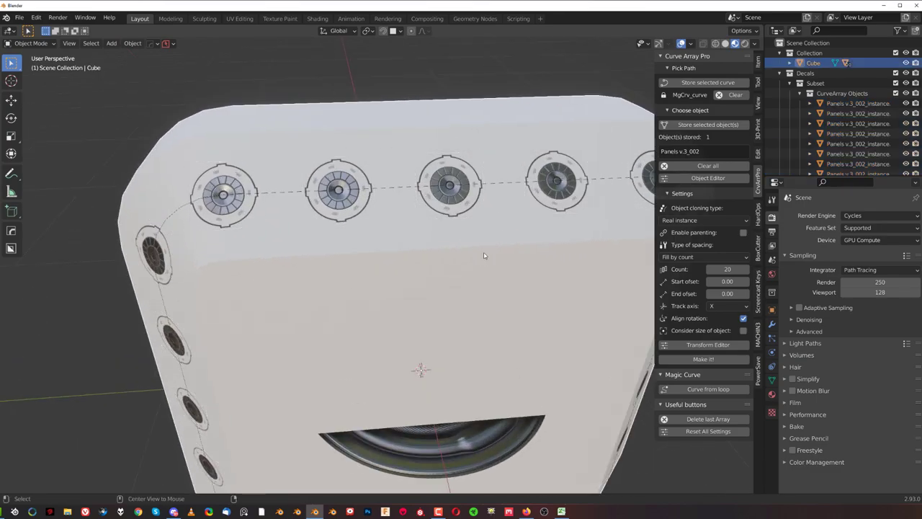
key("alt+m")
left_click(479, 265)
Match the materials of all the selected decals to the box's new metallic material
left_click(467, 204)
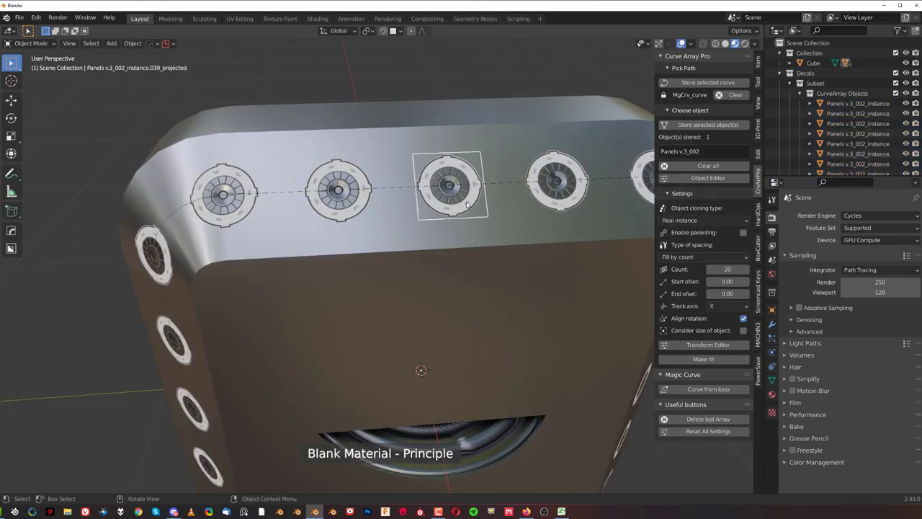
double_click(466, 204)
key("d")
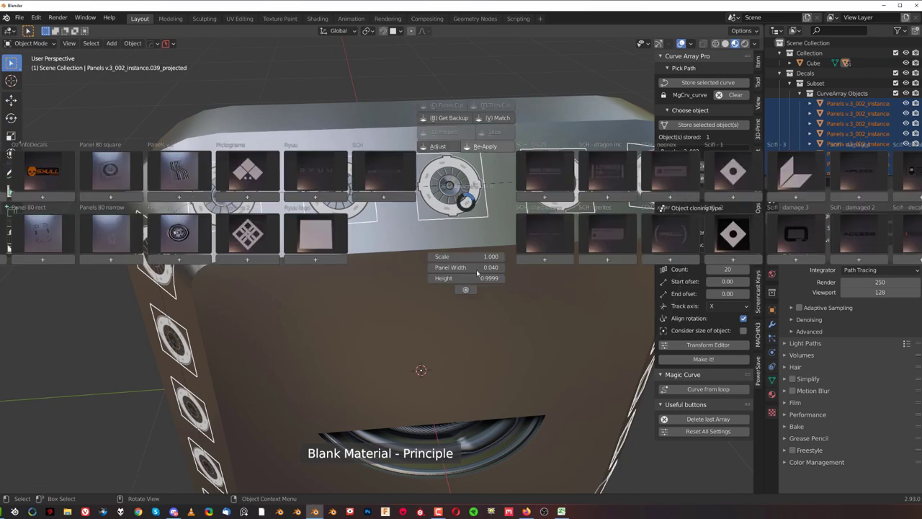
key("v")
scroll(436, 279, "down", 3)
middle_click_drag(436, 279, 424, 242)
left_click(572, 220)
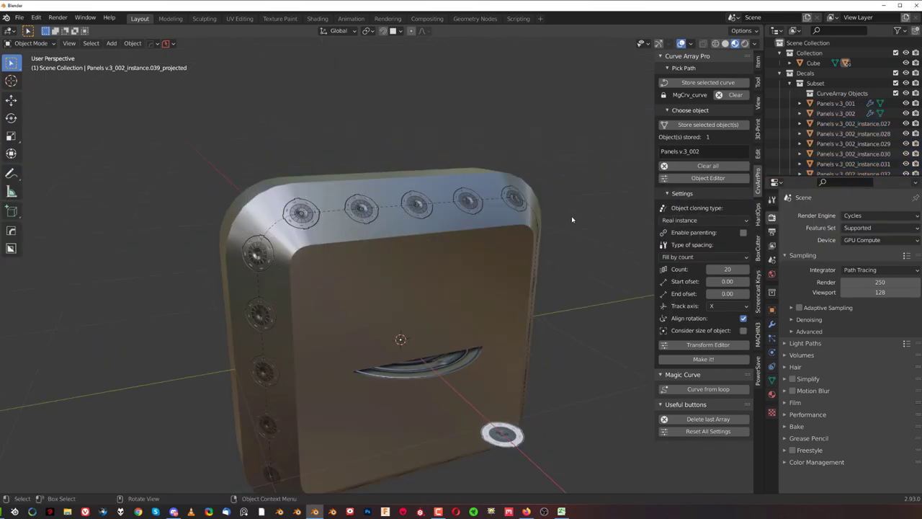
Examine how the projected decals follow the bevel band along the box's sides and rounded corners
middle_click_drag(393, 270, 433, 220)
middle_click_drag(356, 323, 401, 211)
scroll(401, 212, "up", 2)
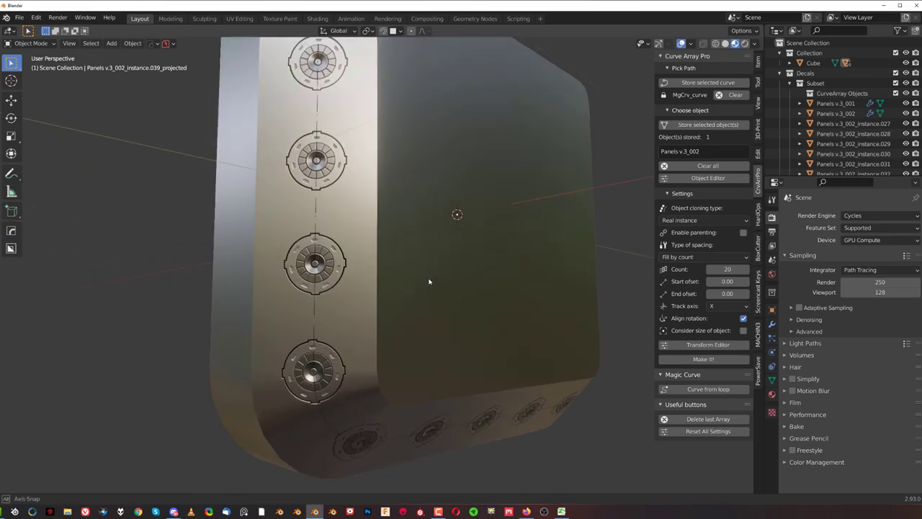
middle_click_drag(427, 282, 239, 298)
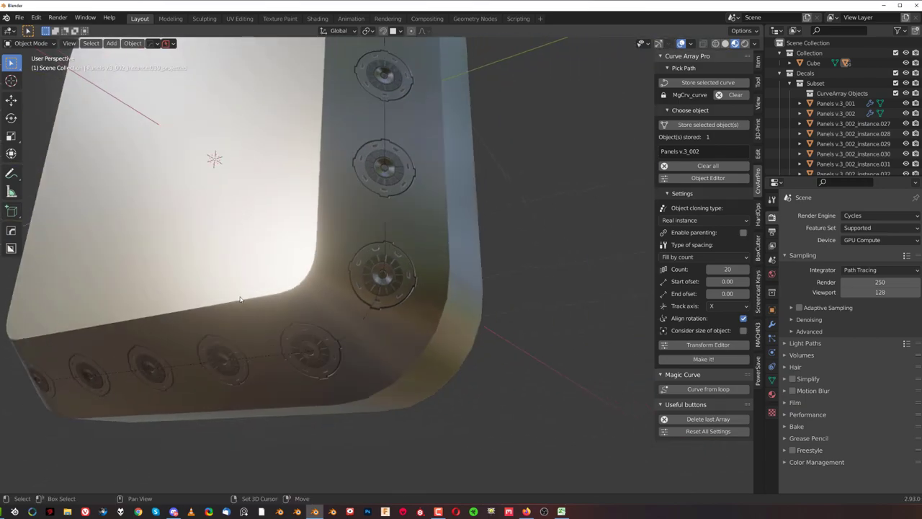
scroll(348, 235, "up", 1)
middle_click_drag(348, 235, 353, 250)
scroll(425, 219, "down", 5)
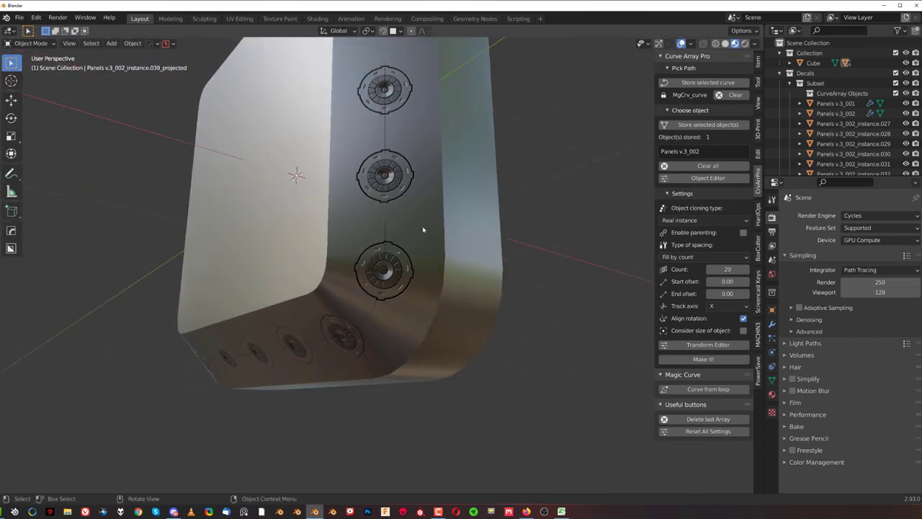
middle_click_drag(422, 231, 331, 305)
key("ctrl+z")
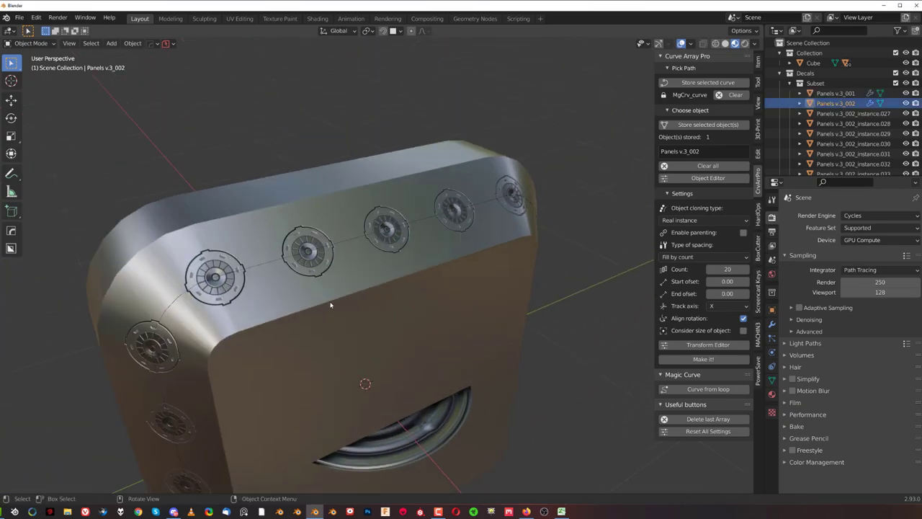
Inspect the projected decals up close along the box's upper bevel, side bevel and lower corner
scroll(331, 305, "up", 2)
scroll(473, 247, "down", 3)
middle_click_drag(473, 247, 455, 212, "shift")
scroll(427, 265, "up", 4)
middle_click_drag(377, 253, 430, 290)
scroll(384, 257, "down", 5)
scroll(461, 305, "up", 4)
scroll(375, 252, "up", 1)
middle_click_drag(369, 241, 408, 173)
scroll(412, 238, "down", 4)
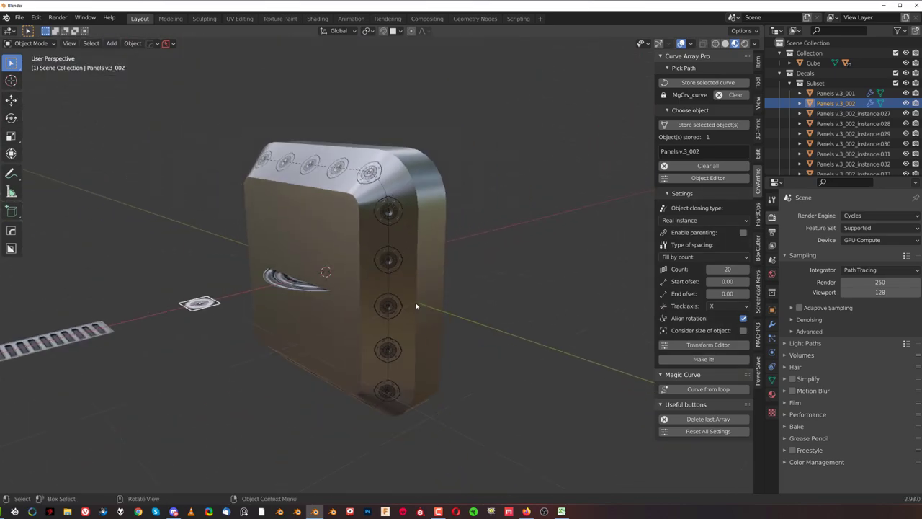
middle_click_drag(416, 306, 418, 269)
middle_click_drag(401, 346, 428, 239, "shift")
scroll(448, 194, "up", 3)
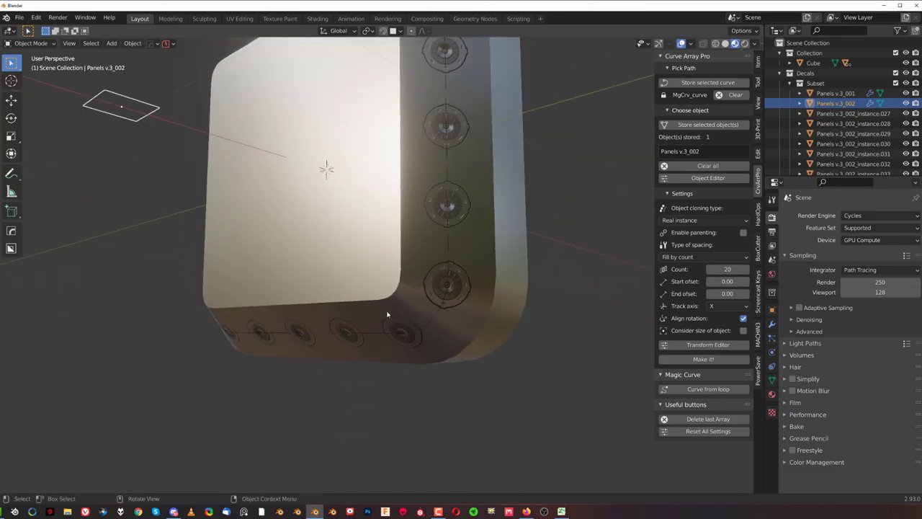
View the finished box from the back and from a distance together with the row of source decals
scroll(387, 314, "down", 4)
middle_click_drag(387, 314, 290, 238)
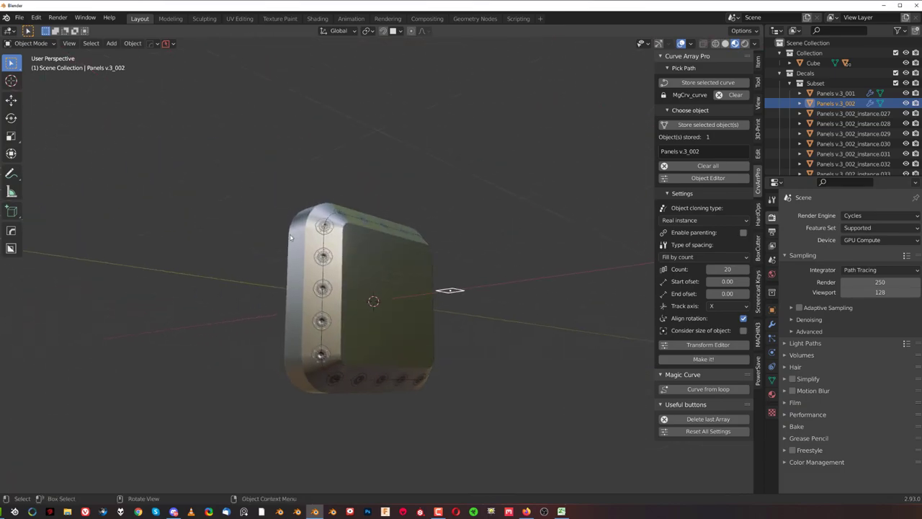
scroll(617, 231, "down", 2)
middle_click_drag(504, 209, 403, 339)
scroll(422, 226, "up", 2)
scroll(313, 348, "down", 5)
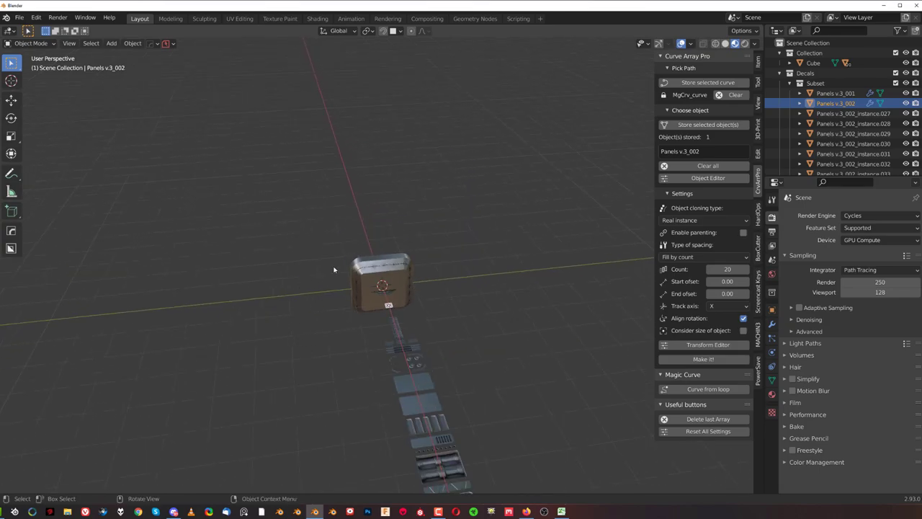
middle_click_drag(436, 225, 434, 204)
scroll(468, 258, "up", 5)
scroll(386, 251, "up", 2)
scroll(464, 252, "up", 5)
scroll(444, 258, "down", 2)
middle_click_drag(494, 333, 502, 397)
scroll(503, 287, "down", 8)
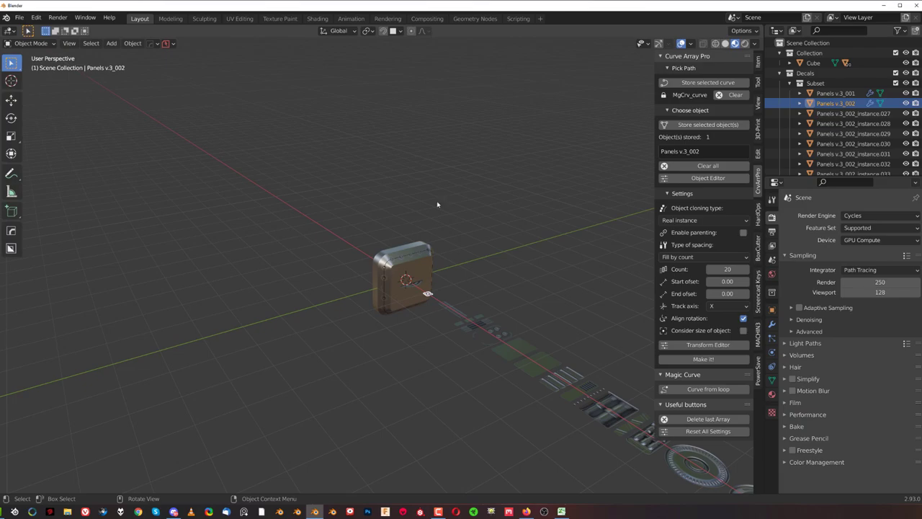
Array the stored round decal along the curve again as 20 real instances and inspect their overlap with the projected decals
left_click(703, 358)
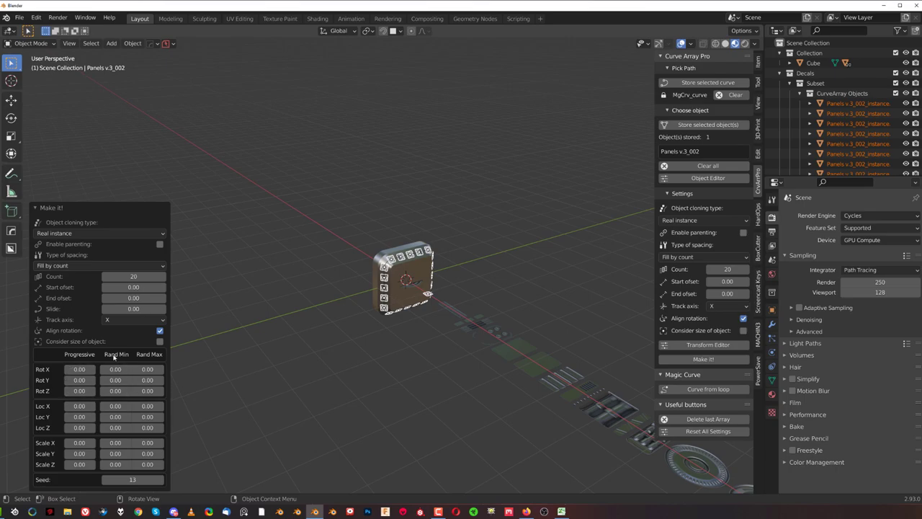
scroll(357, 286, "up", 8)
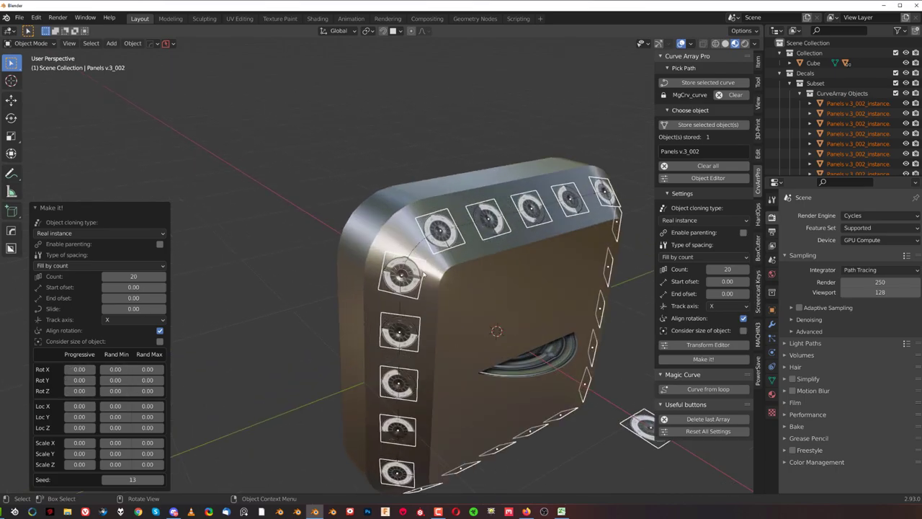
scroll(435, 281, "down", 2)
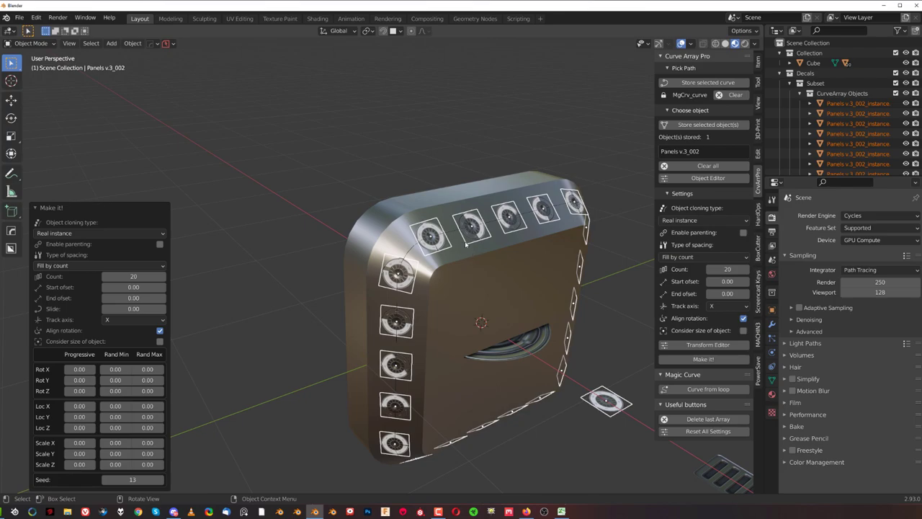
scroll(467, 245, "up", 2)
scroll(502, 299, "down", 6)
middle_click_drag(502, 299, 447, 275, "shift")
scroll(447, 275, "up", 3)
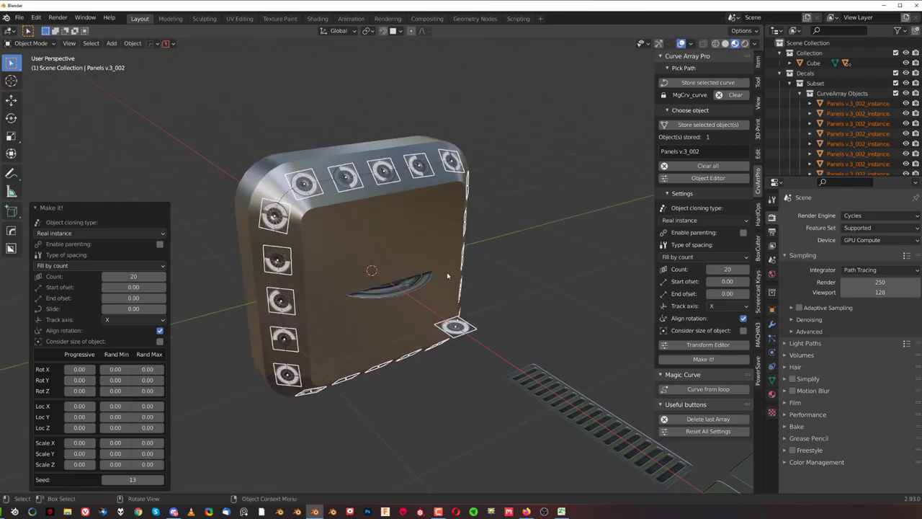
left_click(466, 327)
scroll(415, 267, "up", 5)
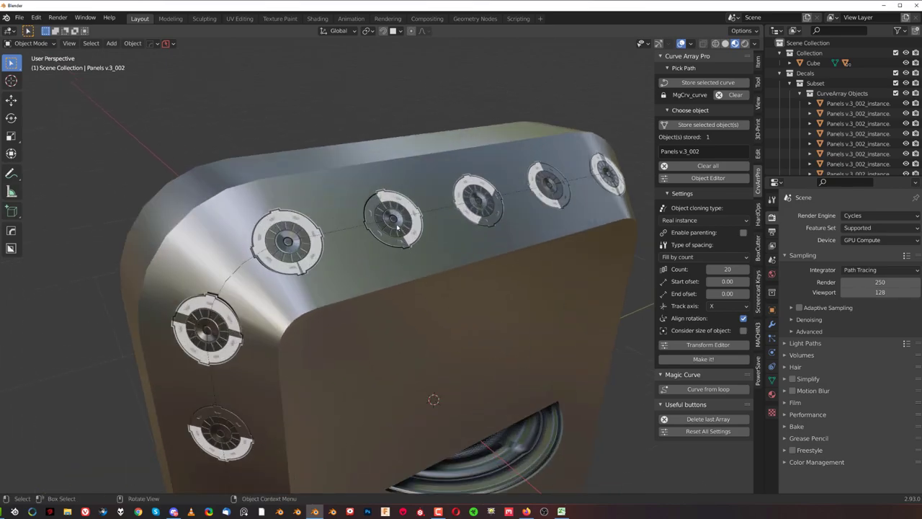
scroll(417, 212, "down", 2)
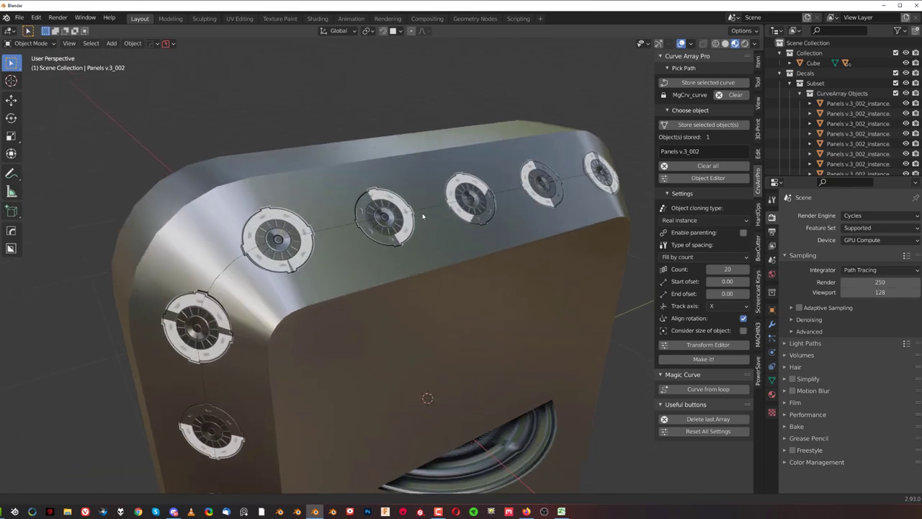
scroll(366, 229, "down", 3)
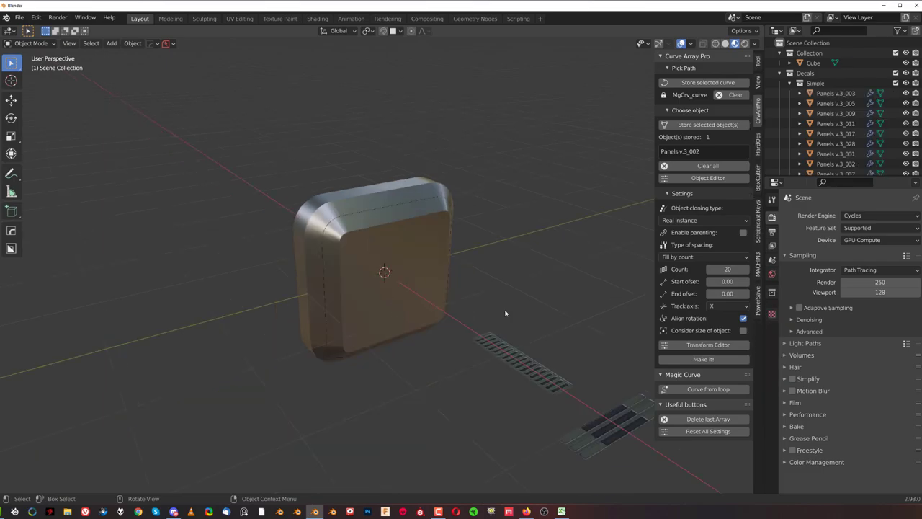
Scale the Panels v.3_017 decal down to about 0.382 of its size
scroll(500, 317, "down", 2)
scroll(524, 348, "down", 5)
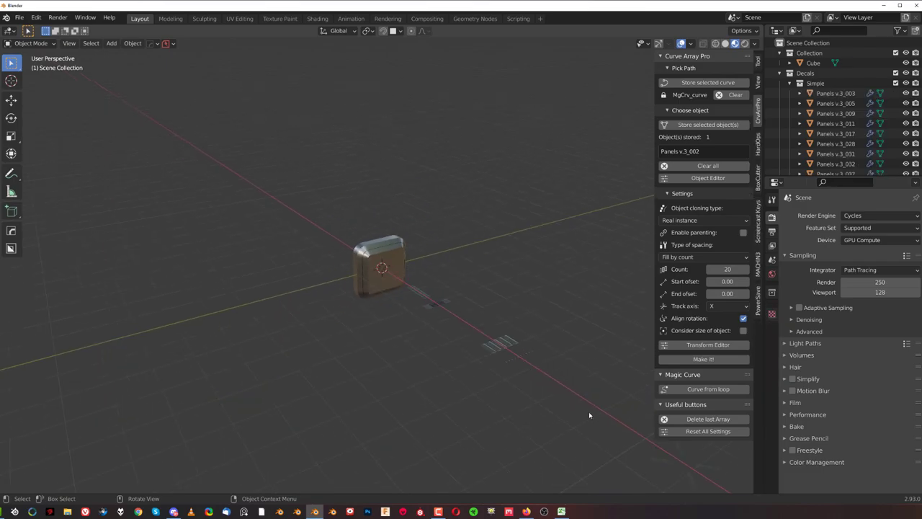
left_click(570, 389)
scroll(603, 436, "down", 1)
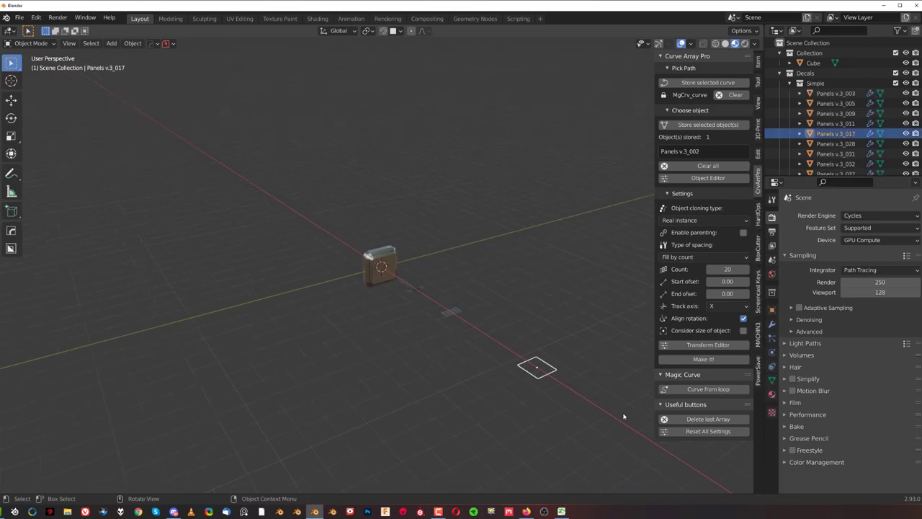
key("s")
left_click(565, 381)
Replace the stored array object with Panels v.3_017 and array 20 real instances of it along the curve
scroll(449, 302, "up", 10)
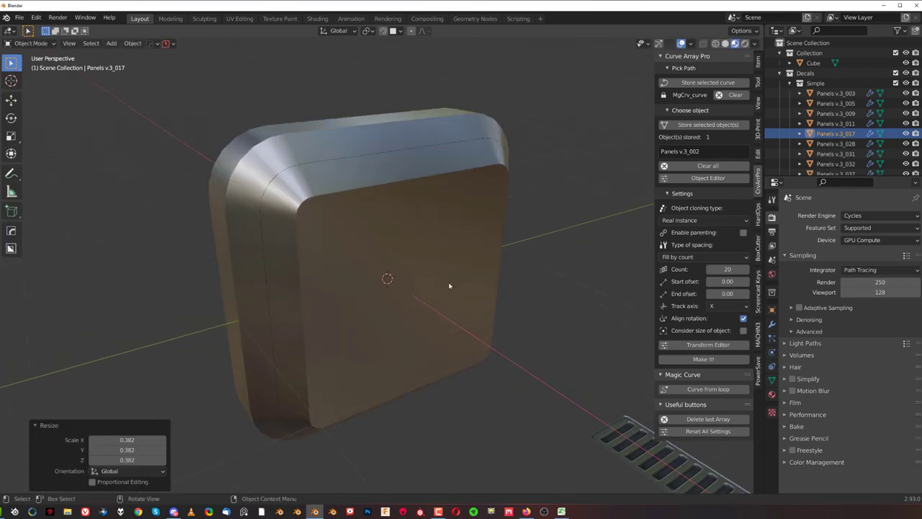
scroll(449, 286, "up", 3)
left_click(708, 166)
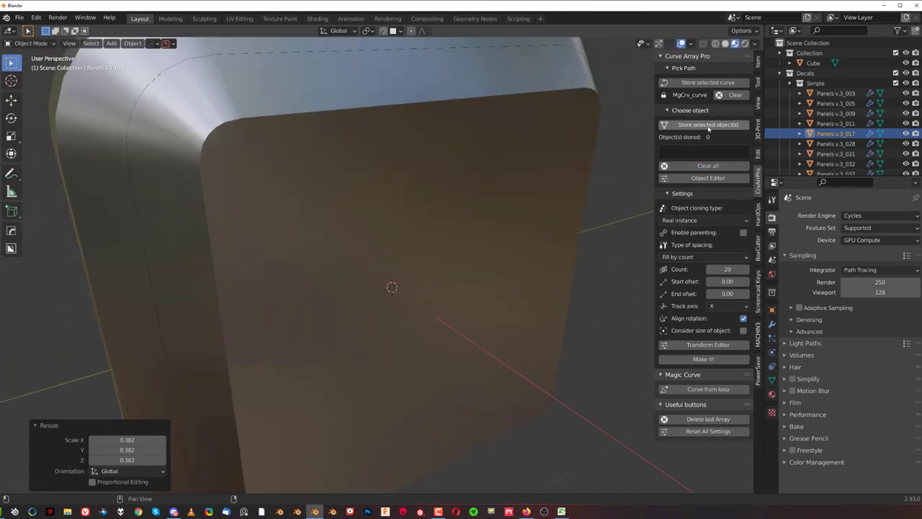
left_click(707, 125)
left_click(707, 359)
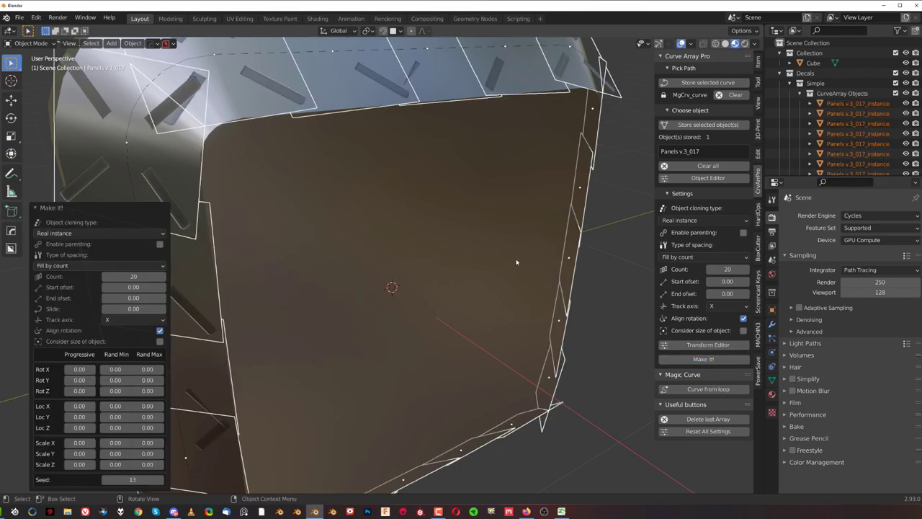
Scale the source Panels v.3_017 decal's mesh in Edit Mode to about 0.44 so its linked instances shrink with it
scroll(503, 223, "down", 5)
scroll(418, 183, "down", 6)
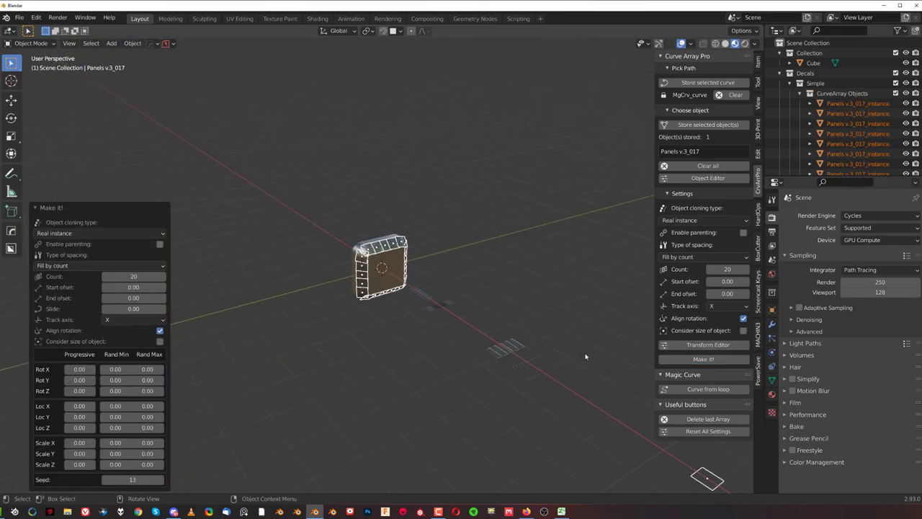
key("Tab")
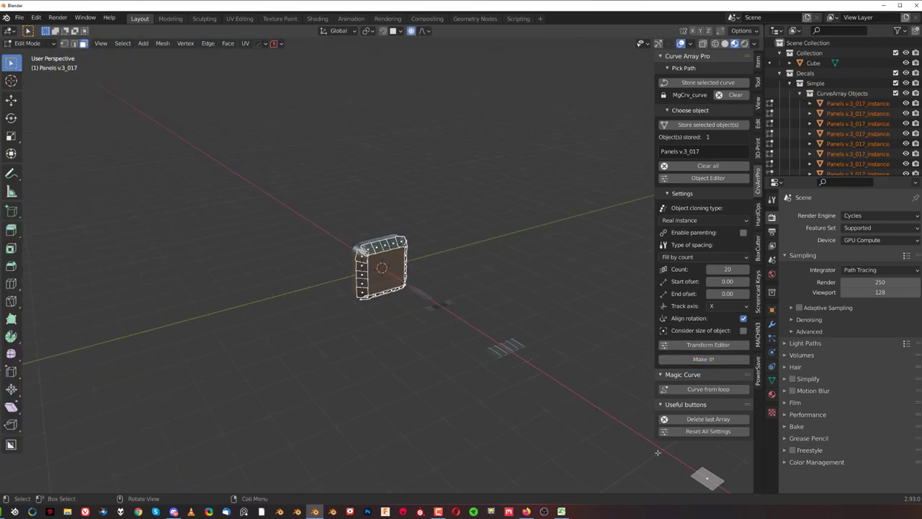
key("s")
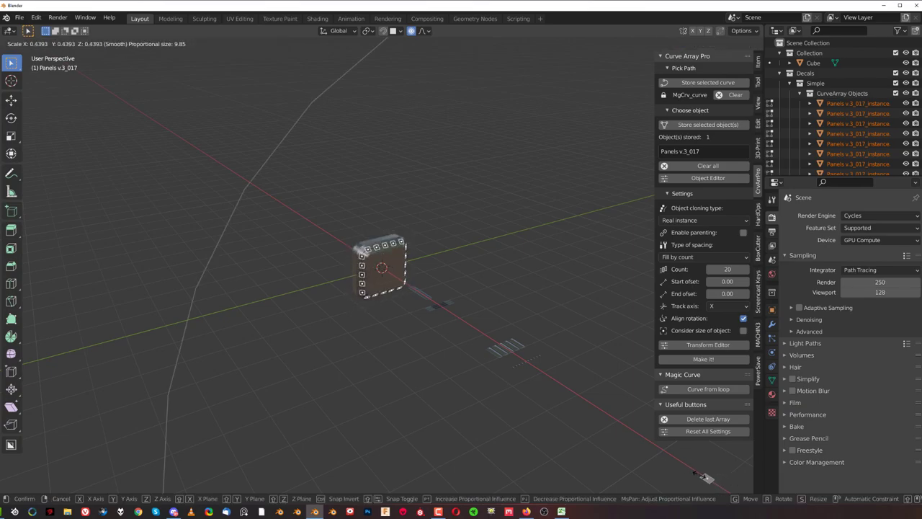
left_click(697, 473)
scroll(446, 274, "up", 8)
key("Tab")
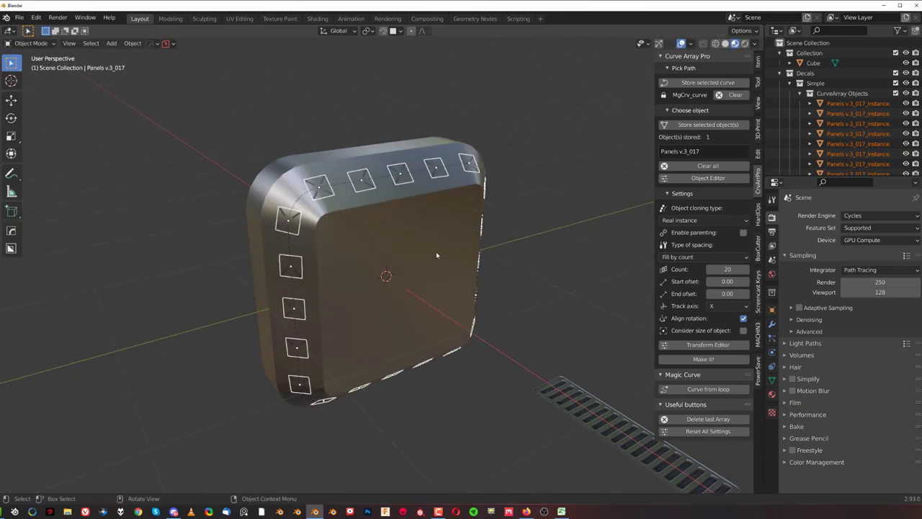
Delete the last array and array 20 Panels v.3_017 decals along the curve again with the cloning type Usual Copy
left_click(708, 418)
left_click(704, 359)
left_click(63, 234)
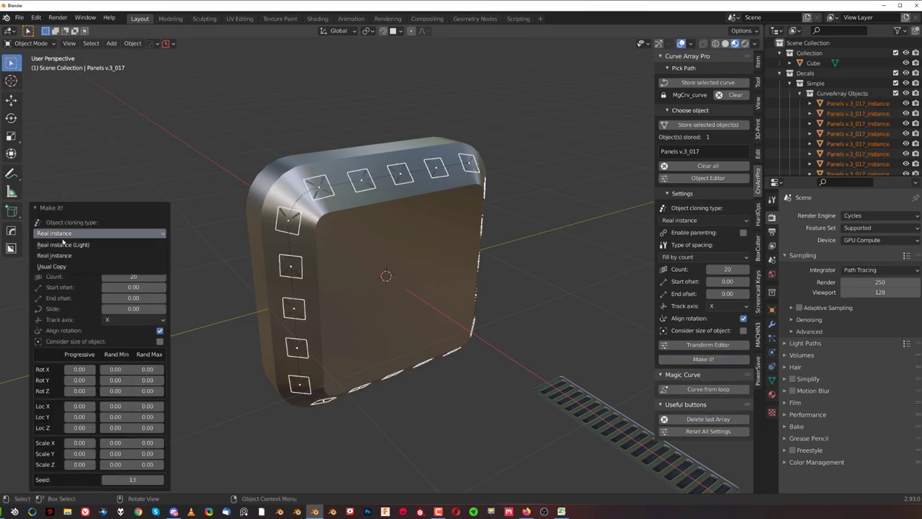
left_click(65, 267)
scroll(456, 167, "up", 10)
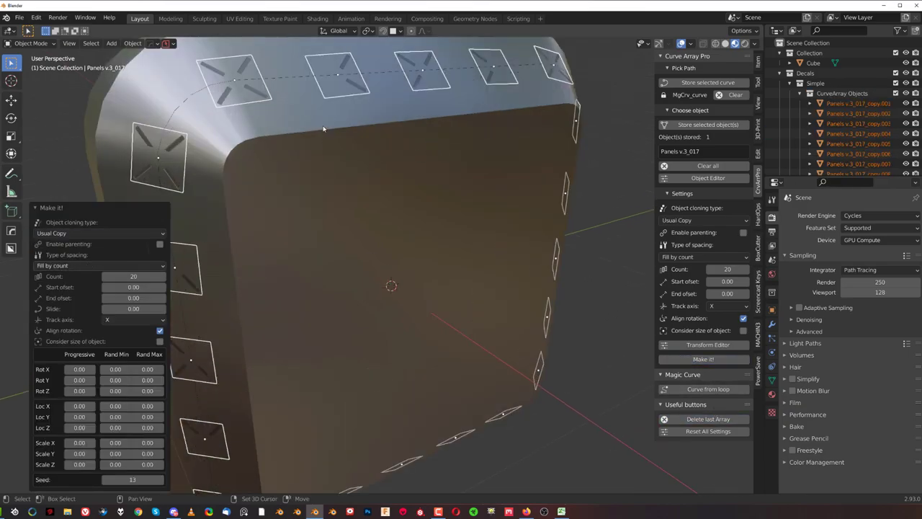
Scale down only the decal copy Panels v.3_017_copy.011 beside the box's rounded corner
left_click(428, 244)
left_click(428, 245)
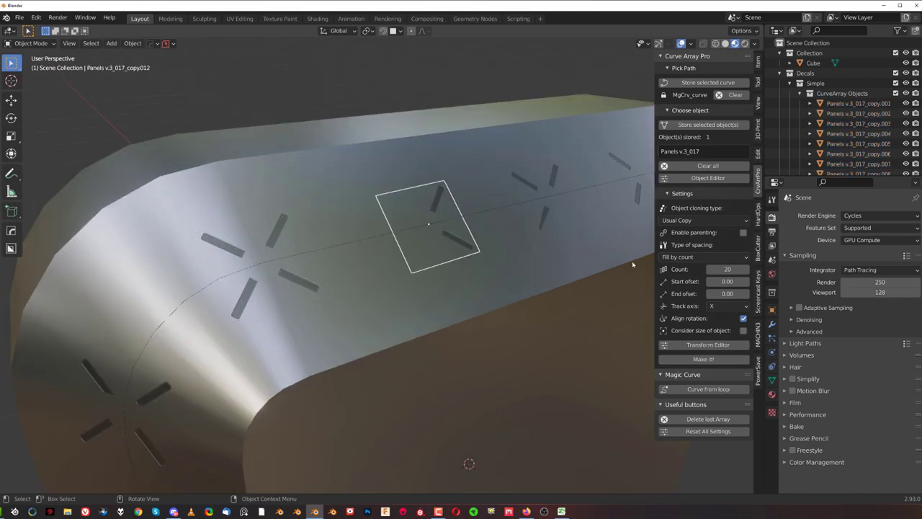
key("s")
key("Escape")
left_click(303, 253)
key("s")
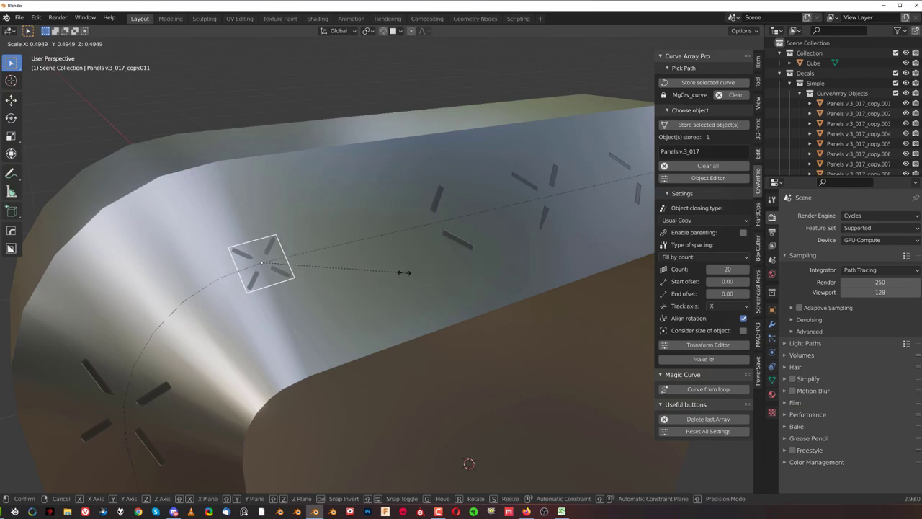
left_click(458, 283)
Scale down Panels v.3_017_copy.013 individually, and scale Panels v.3_017_copy.015 at the far corner to about 0.549
left_click(575, 193)
left_click(564, 217)
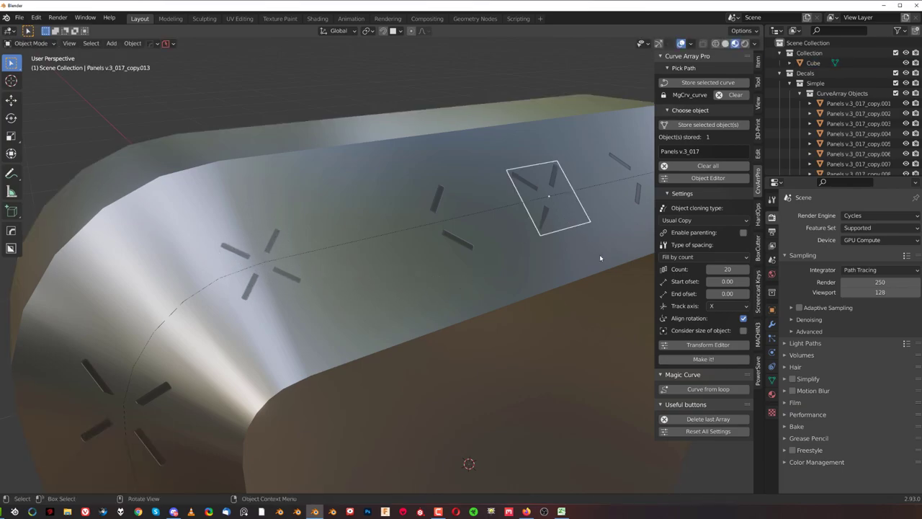
key("s")
left_click(567, 239)
middle_click_drag(568, 239, 577, 251)
left_click(593, 205)
key("s")
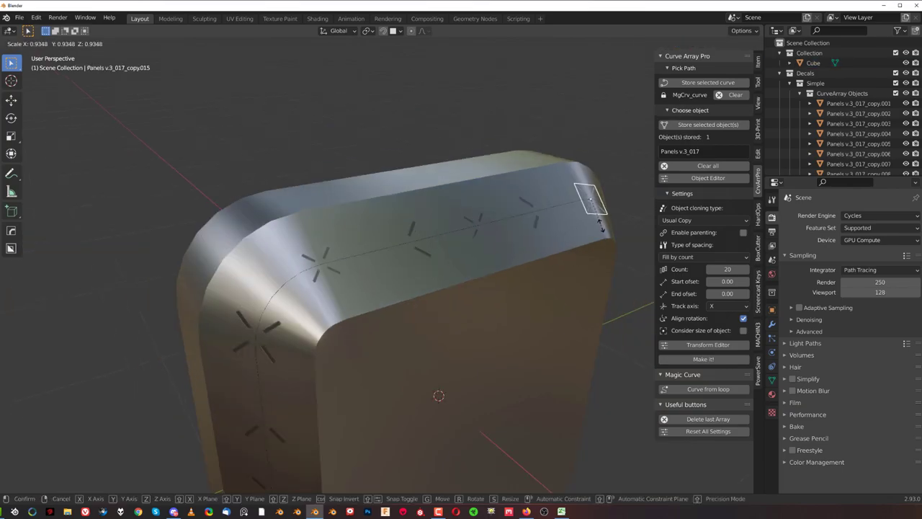
left_click(589, 216)
middle_click_drag(438, 252, 403, 249)
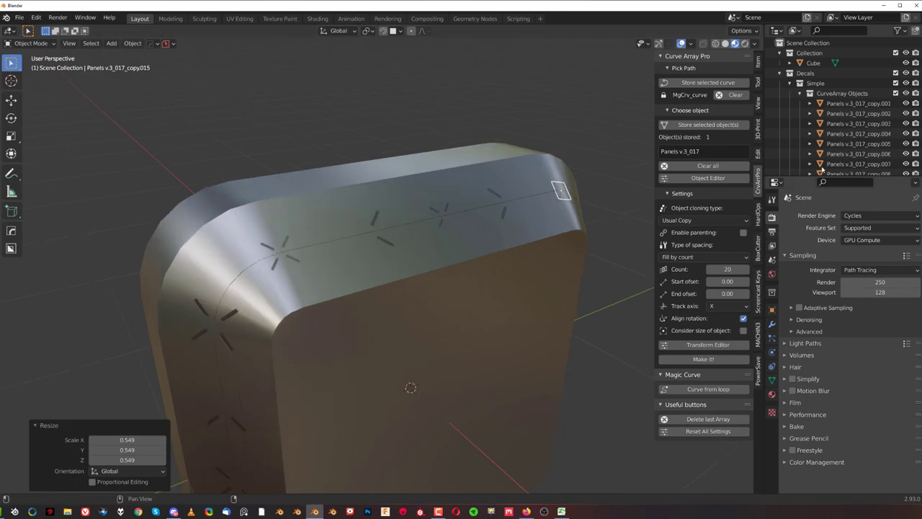
Select all decal copies in the CurveArray Objects collection, project them onto the box with DECALmachine, and inspect the box from several sides
right_click(846, 93)
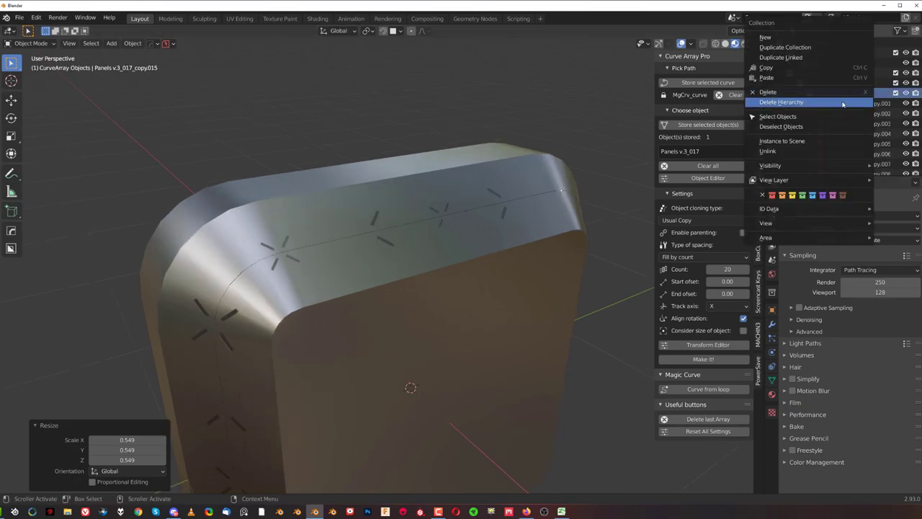
left_click(835, 116)
key("d")
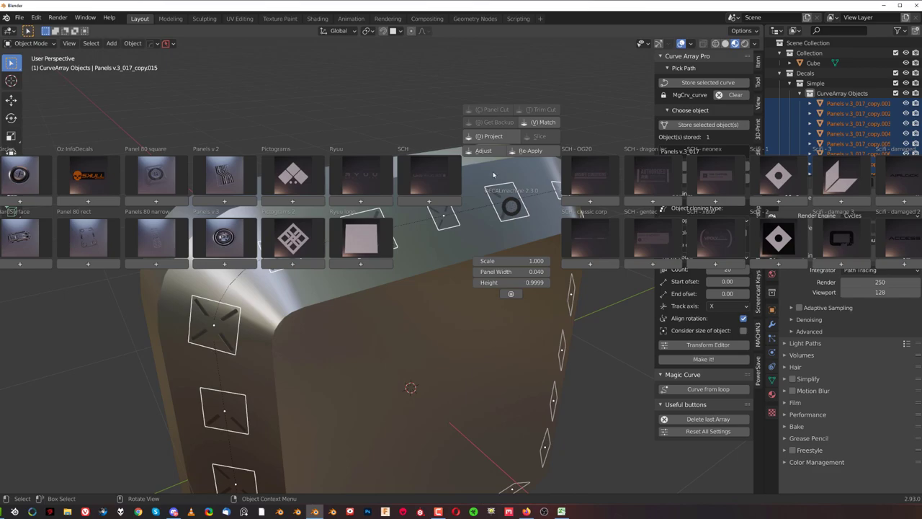
left_click(490, 142)
middle_click_drag(490, 142, 317, 180)
middle_click_drag(528, 229, 333, 193, "shift")
scroll(389, 223, "down", 3)
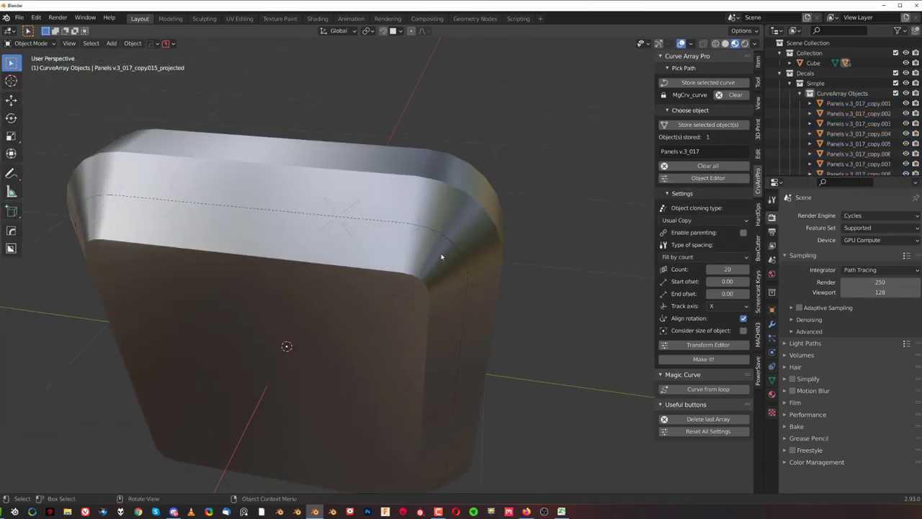
middle_click_drag(442, 255, 353, 201)
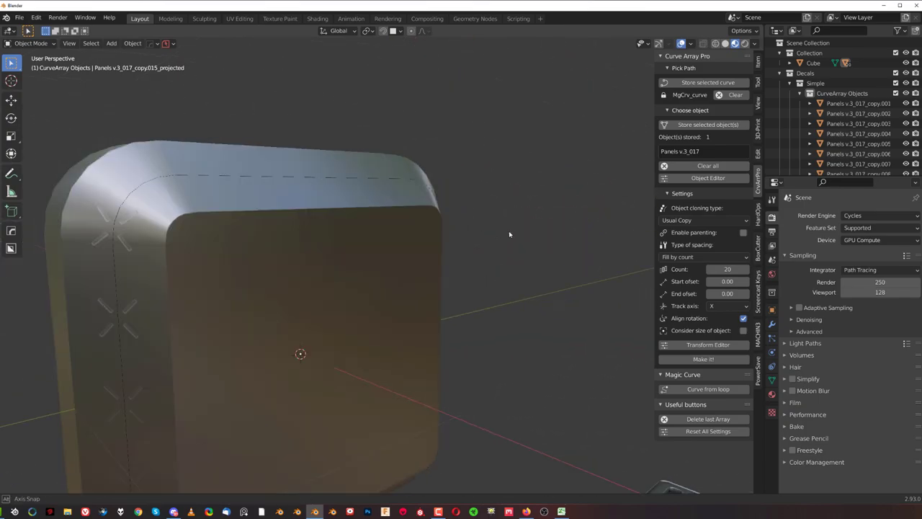
middle_click_drag(509, 234, 466, 262)
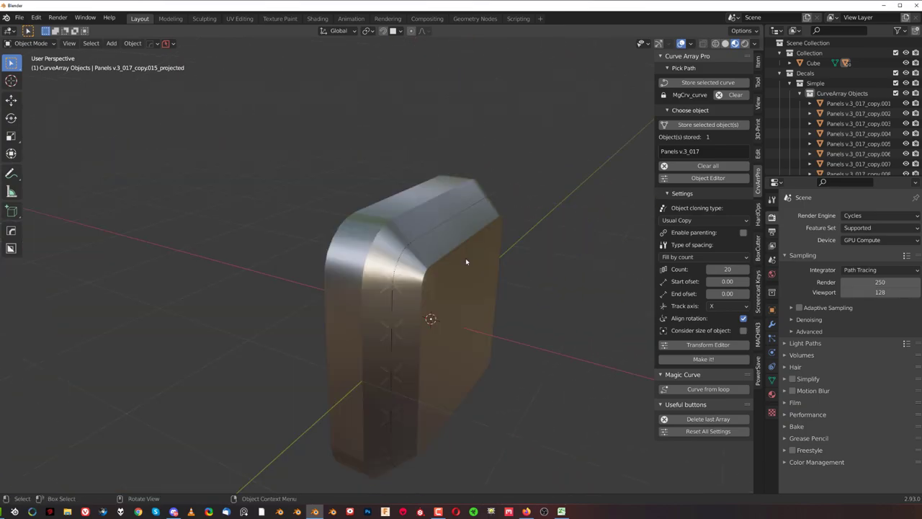